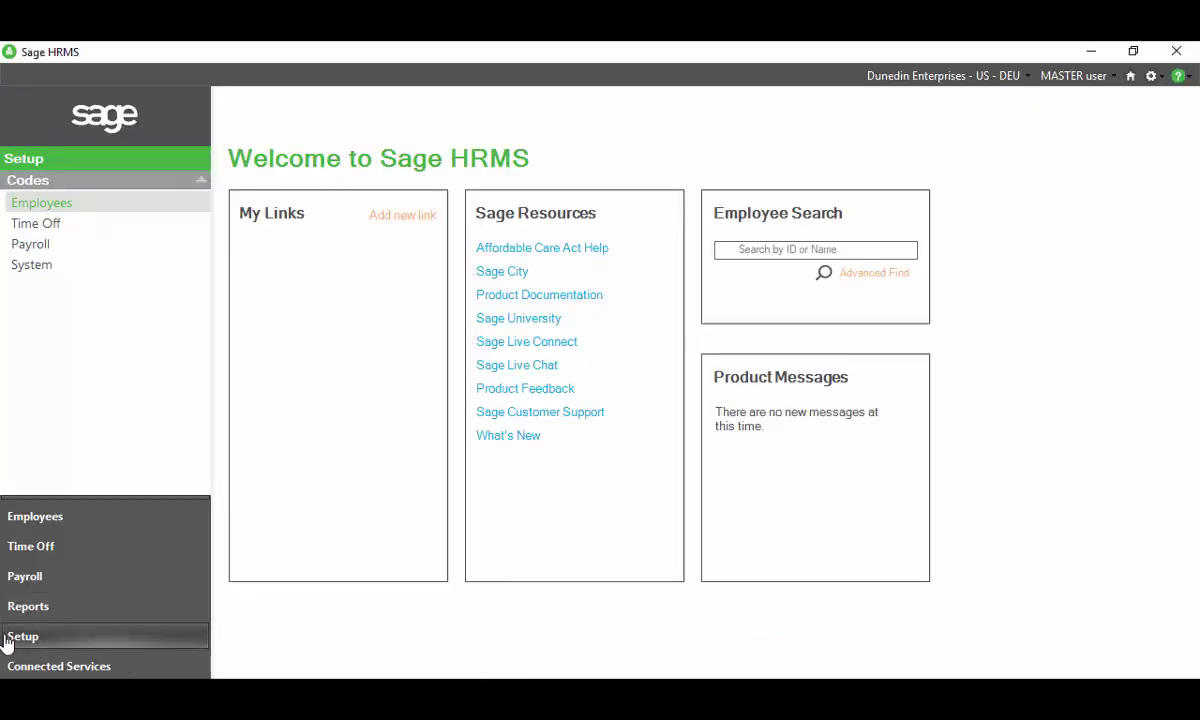
Open the employee Savings Plans Group codes and start a new group.
{"action": "left_click", "coordinate": [55, 203]}
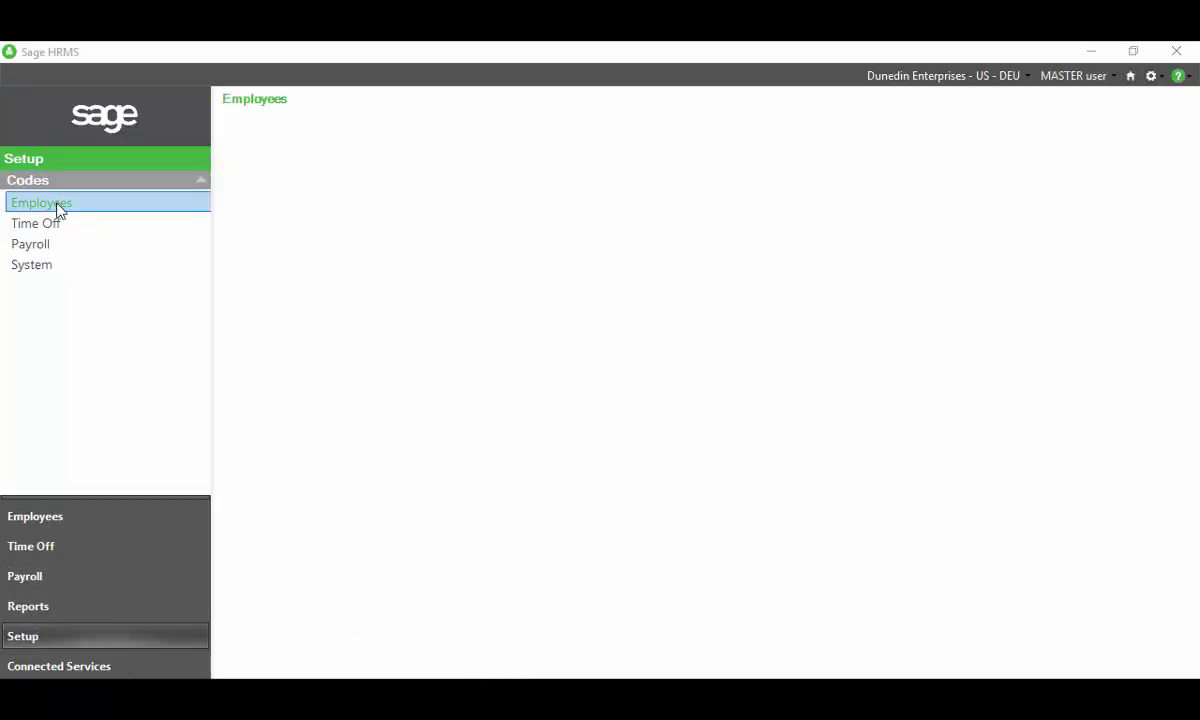
{"action": "left_click", "coordinate": [315, 231]}
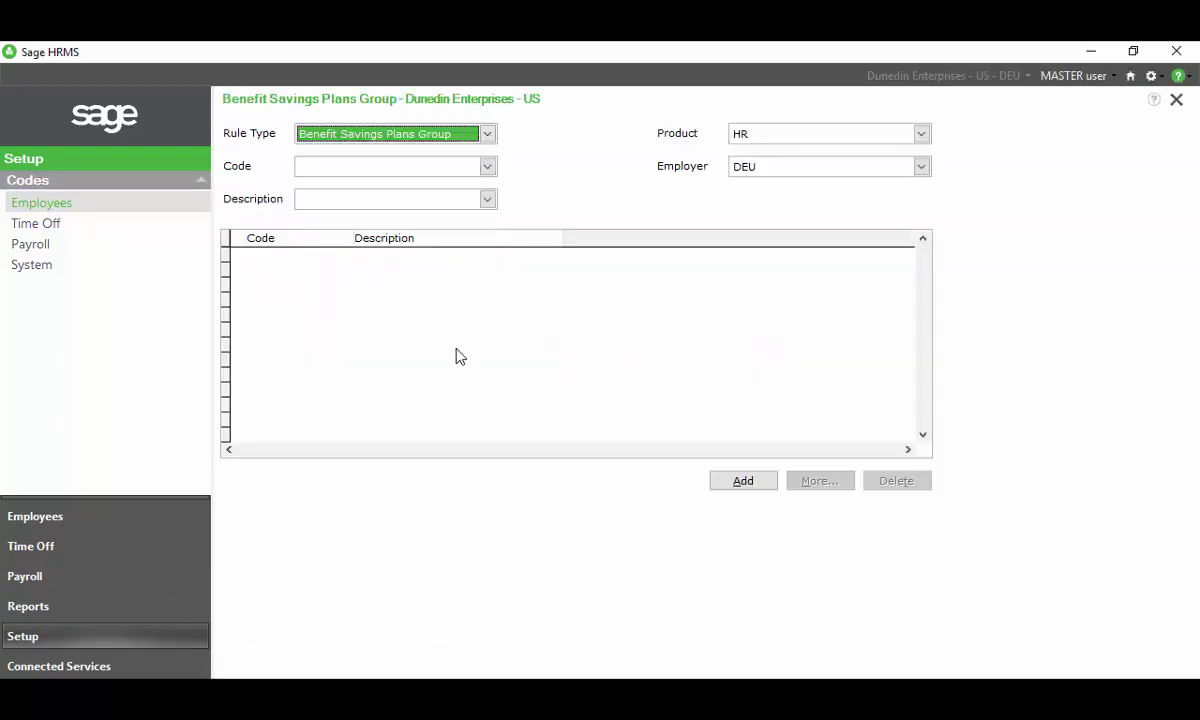
{"action": "left_click", "coordinate": [744, 482]}
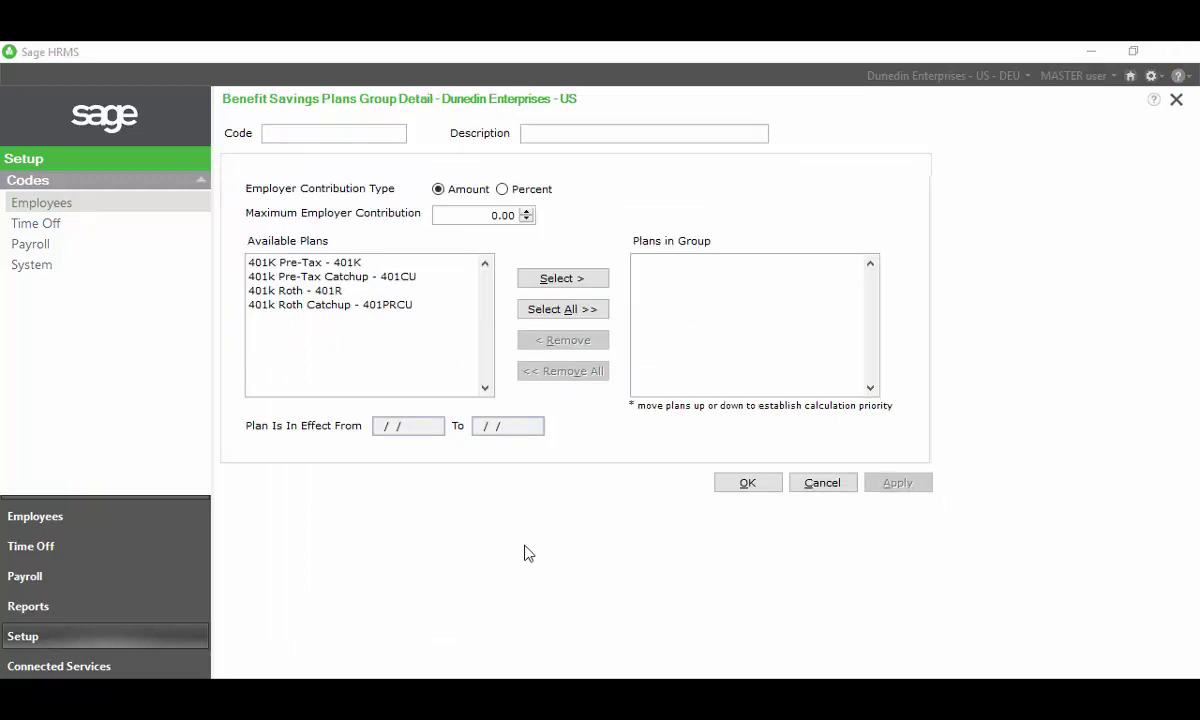
Enter code 401KMATCH, description '401k Match Group', and a 4 percent employer maximum.
{"action": "left_click", "coordinate": [390, 132]}
{"action": "type", "text": "401KMATCH"}
{"action": "key", "text": "Tab"}
{"action": "type", "text": "401k M"}
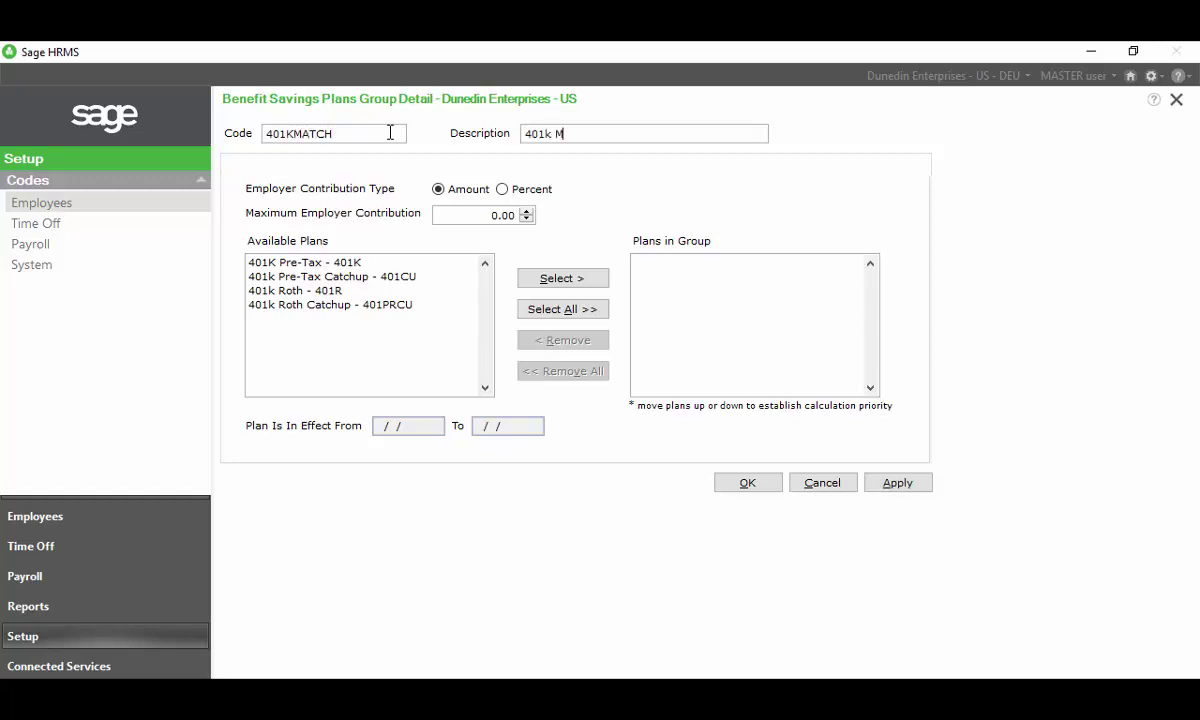
{"action": "type", "text": "atch Group"}
{"action": "left_click", "coordinate": [503, 190]}
{"action": "left_click_drag", "start_coordinate": [474, 214], "coordinate": [516, 215]}
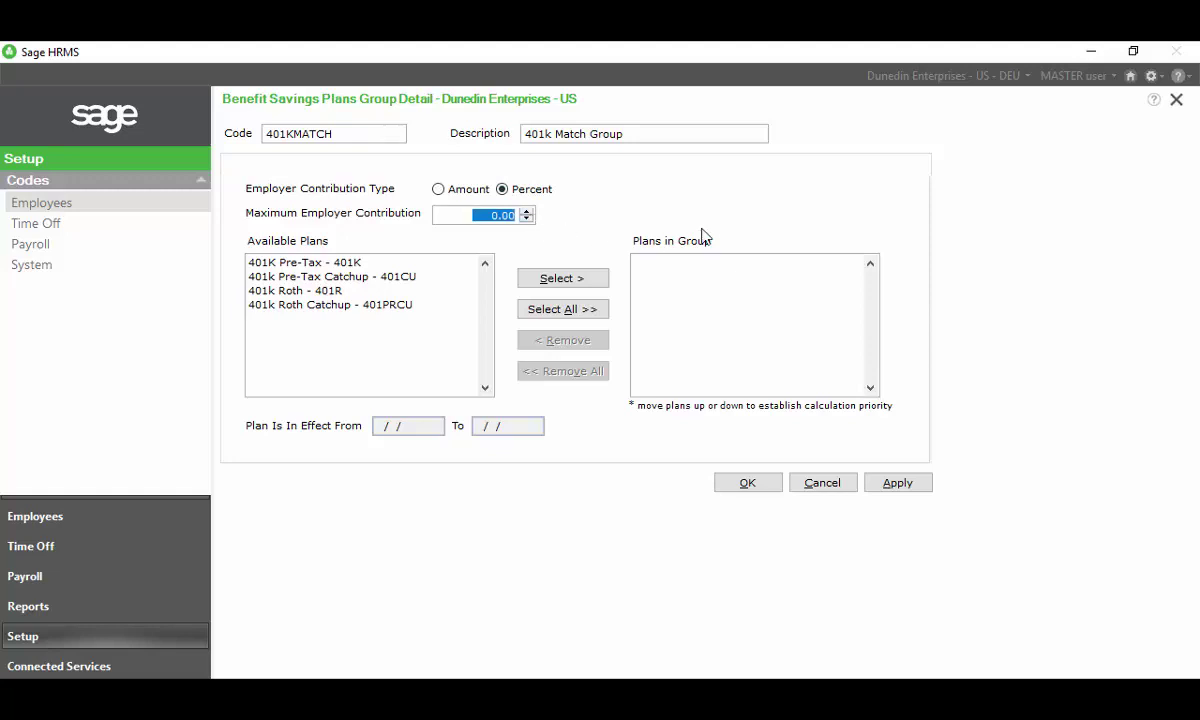
{"action": "type", "text": "4"}
Add 401K Pre-Tax and all remaining plans, then move 401k Roth to second priority.
{"action": "double_click", "coordinate": [350, 263]}
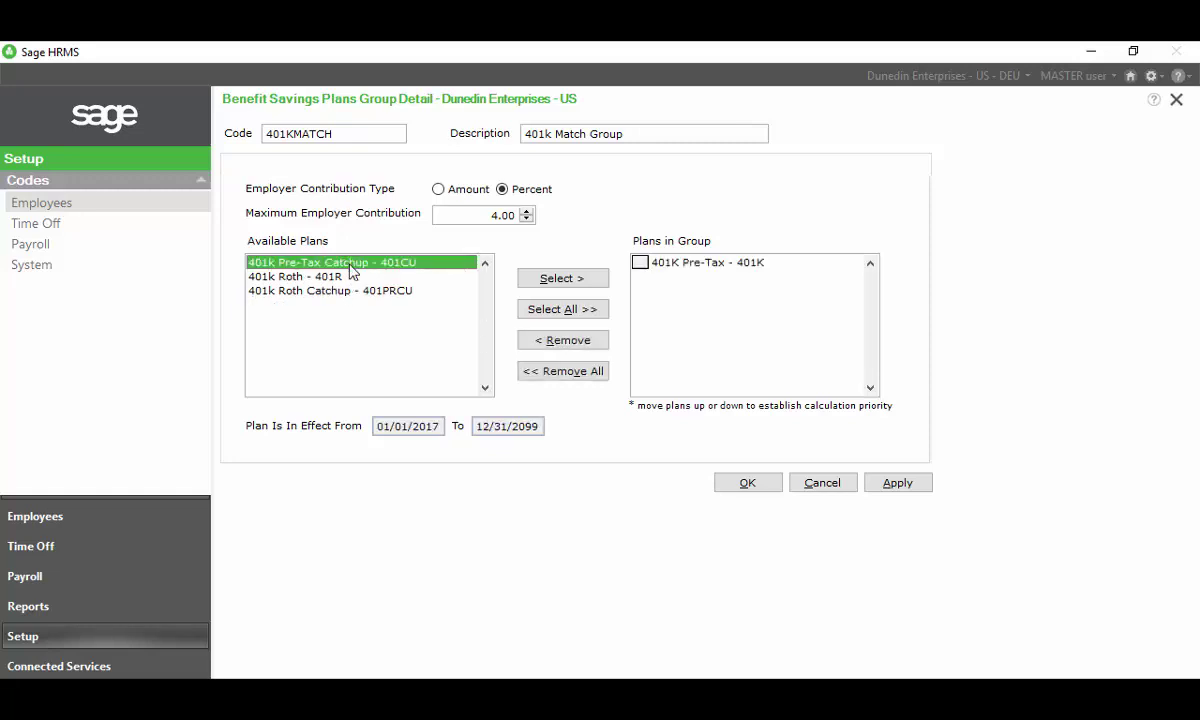
{"action": "left_click", "coordinate": [555, 310]}
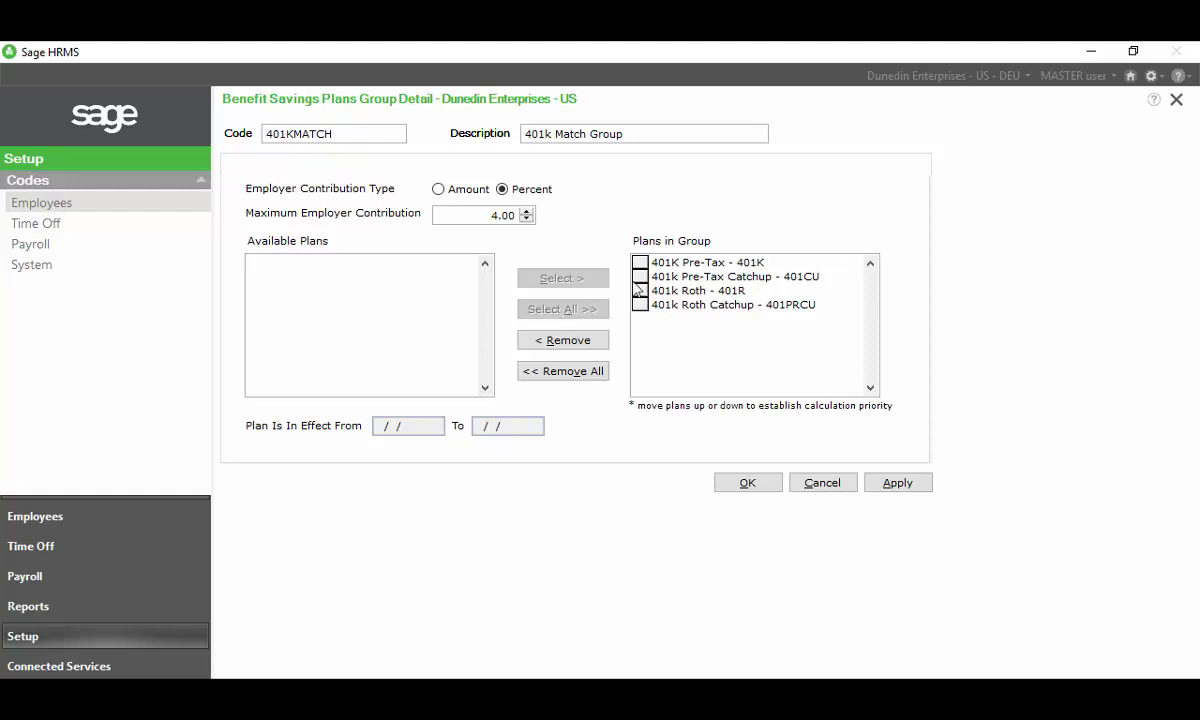
{"action": "left_click", "coordinate": [642, 291]}
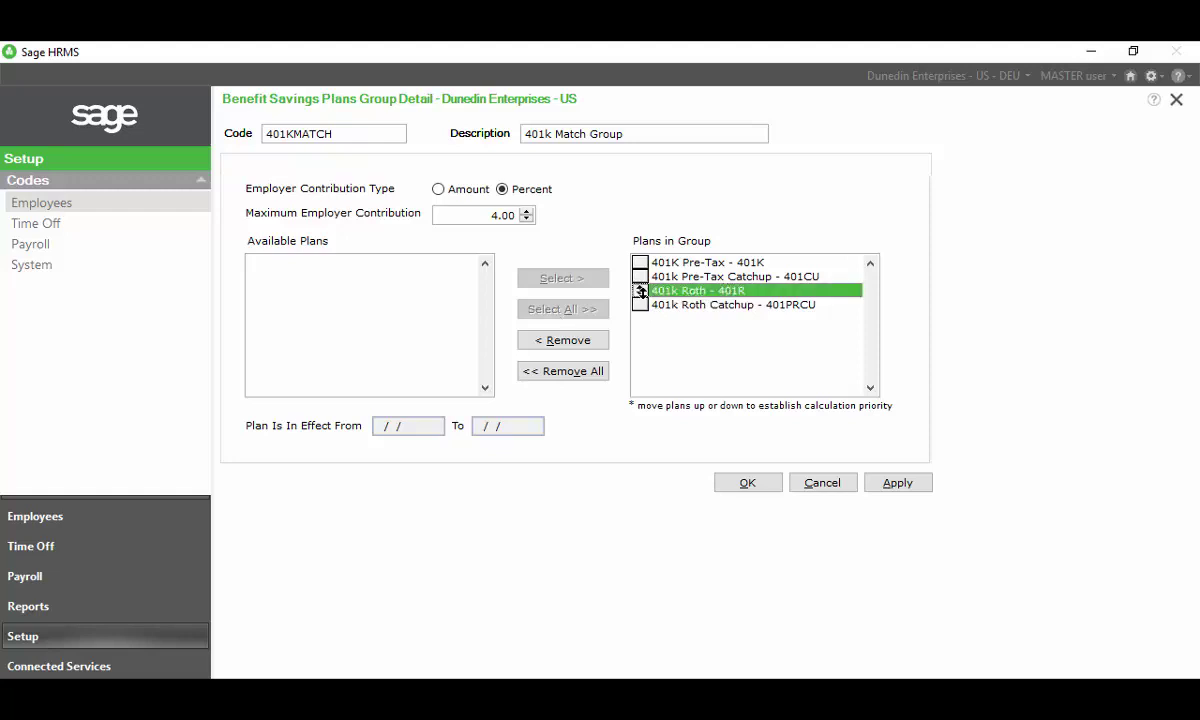
{"action": "left_click_drag", "start_coordinate": [642, 291], "coordinate": [642, 277]}
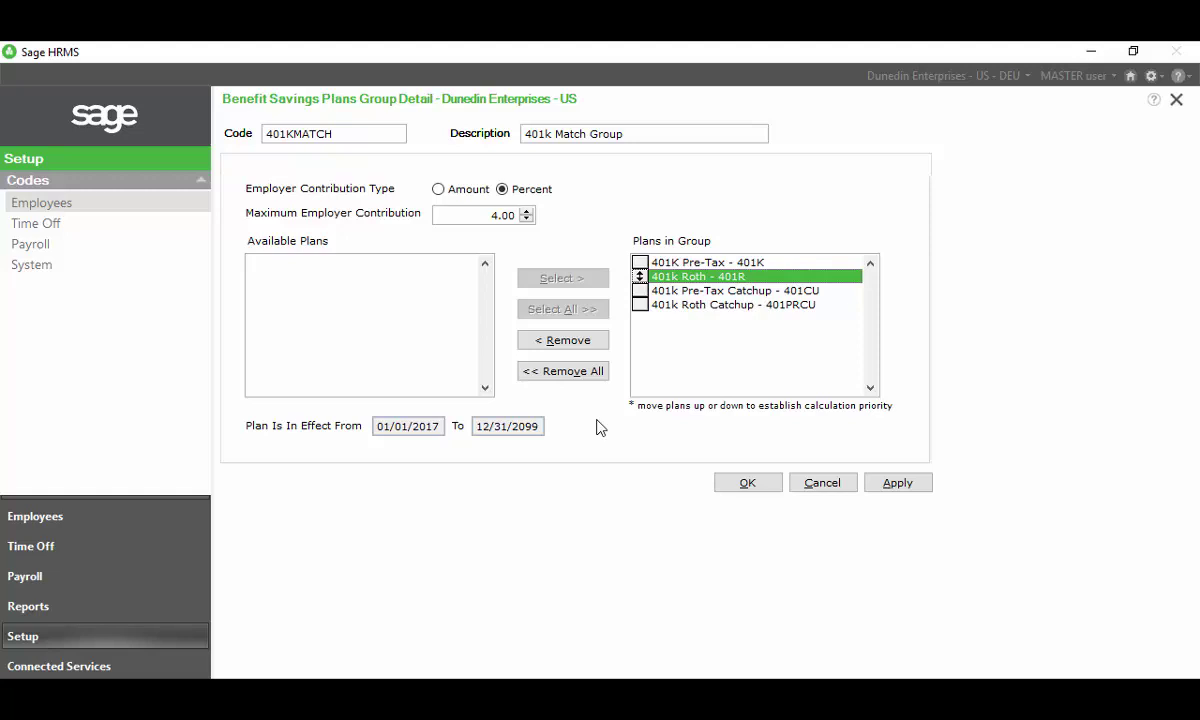
Apply and save the 401KMATCH group, dismissing the Update Benefits reminder.
{"action": "left_click", "coordinate": [906, 485]}
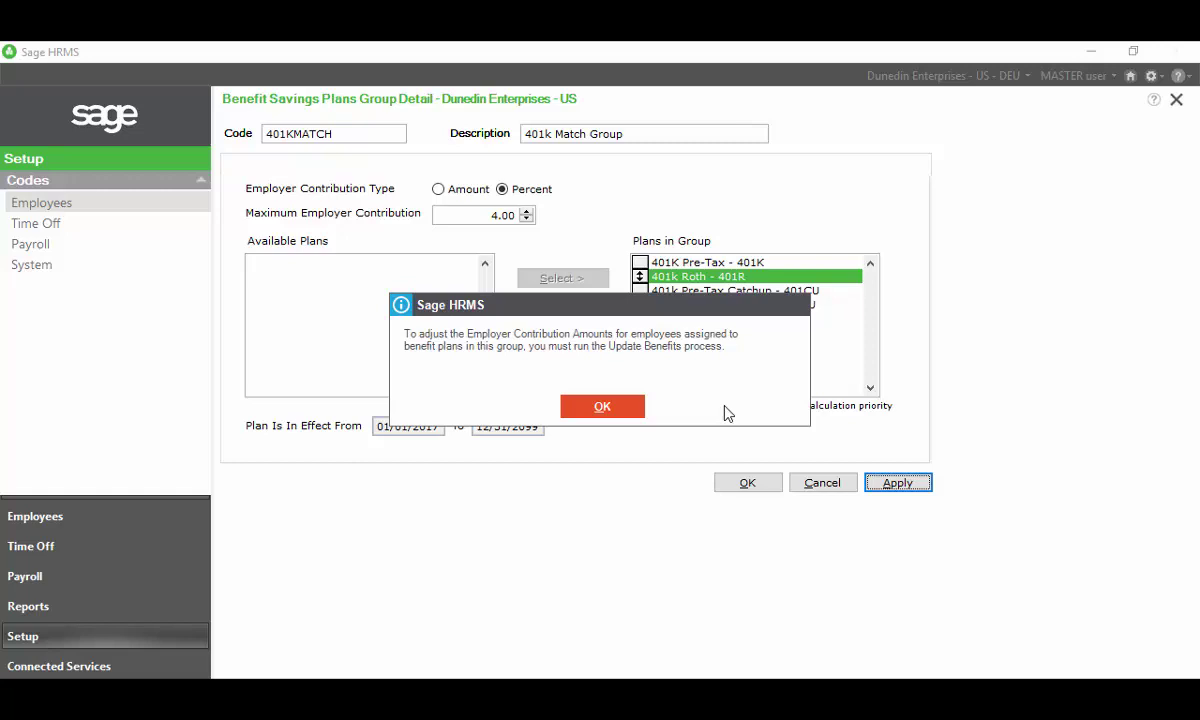
{"action": "left_click", "coordinate": [609, 410]}
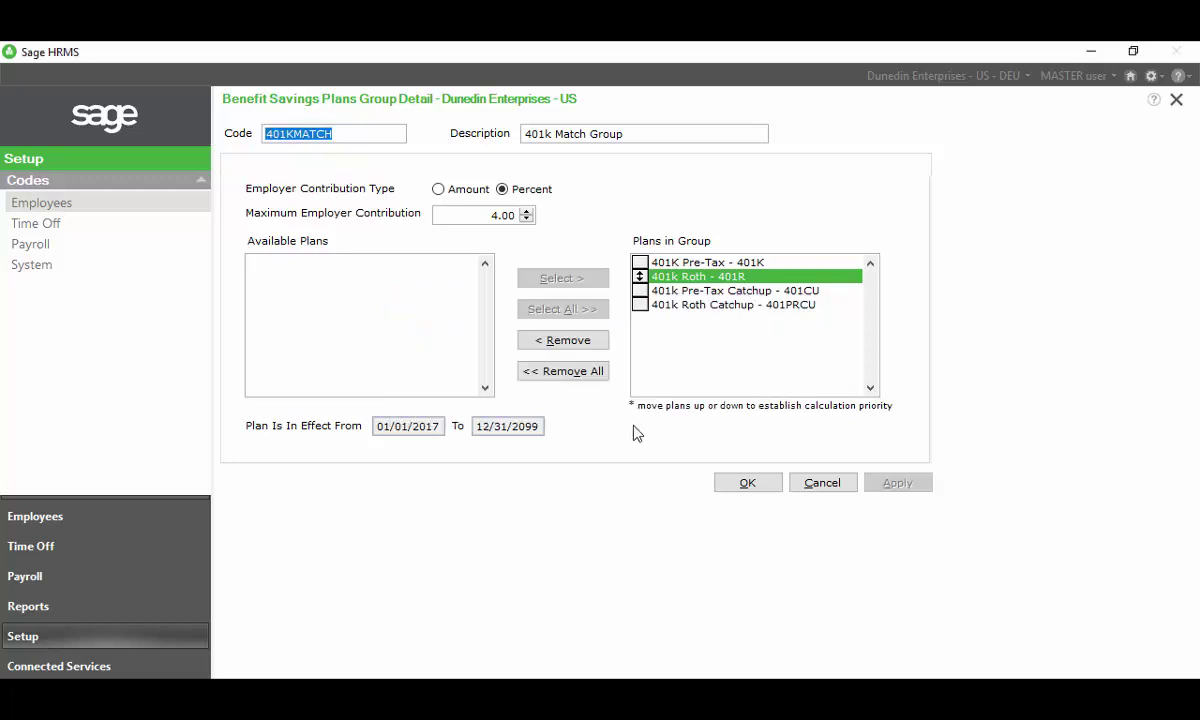
{"action": "left_click", "coordinate": [765, 489]}
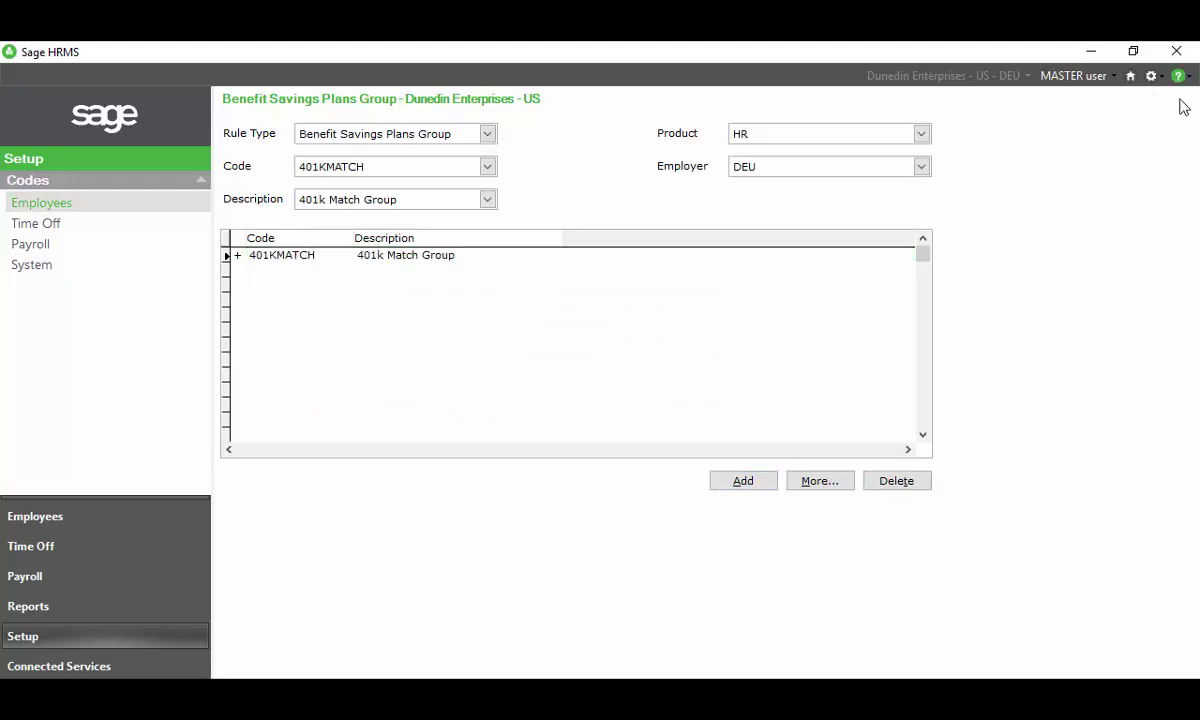
Close the group page and launch Update Benefits from the Employees Processes list.
{"action": "left_click", "coordinate": [1177, 100]}
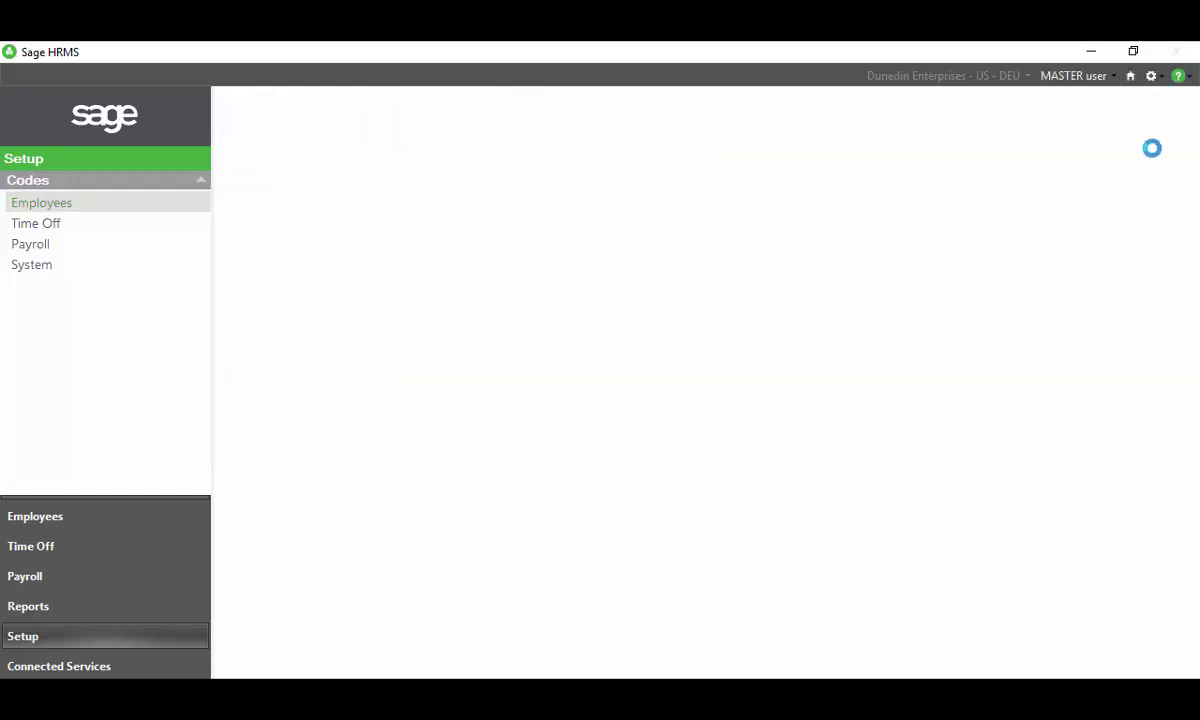
{"action": "left_click", "coordinate": [66, 530]}
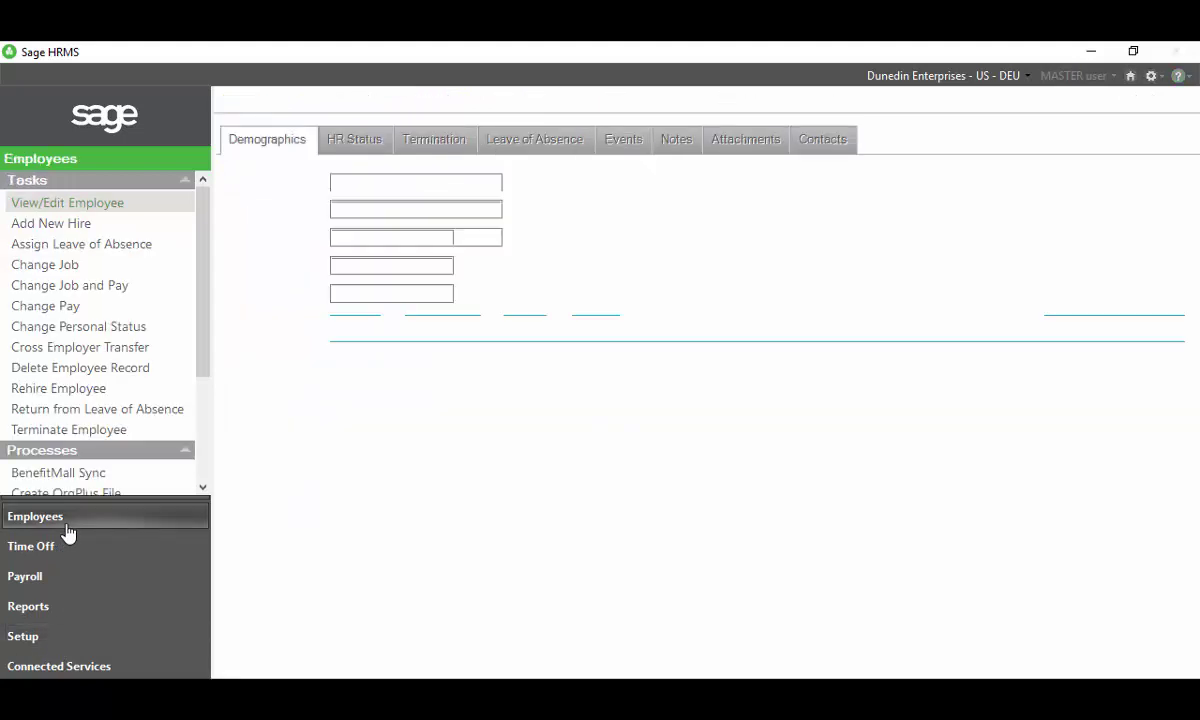
{"action": "left_click_drag", "start_coordinate": [206, 360], "coordinate": [203, 468]}
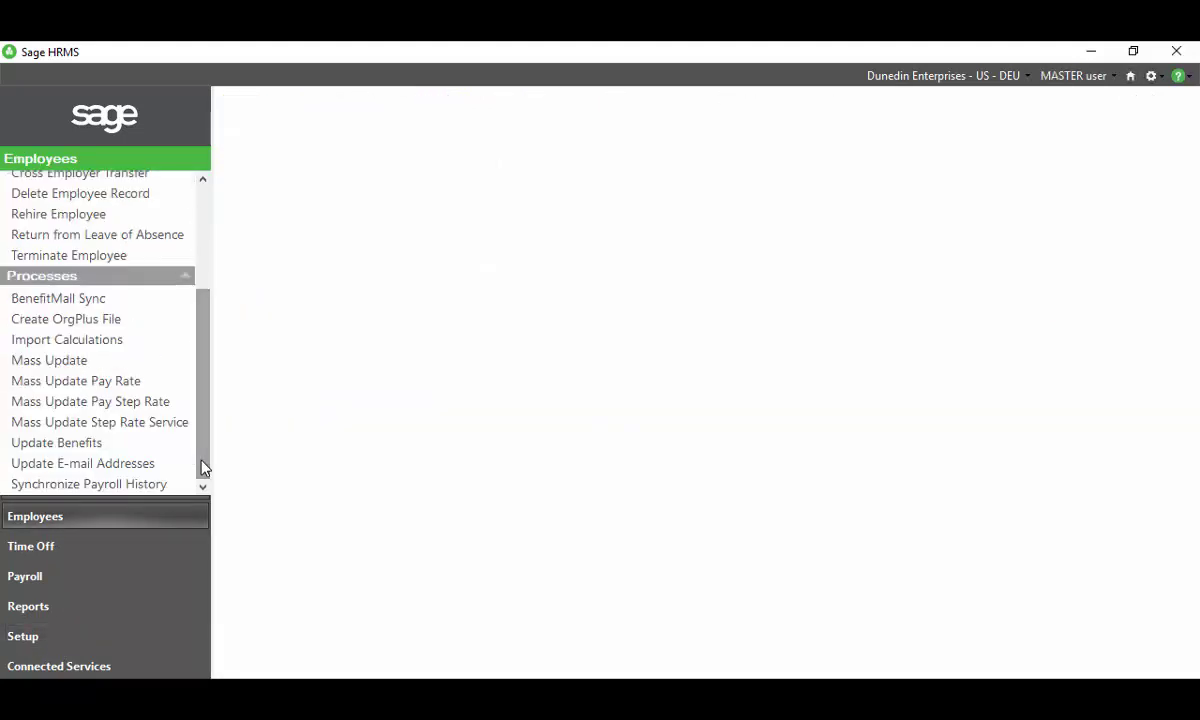
{"action": "left_click", "coordinate": [104, 296]}
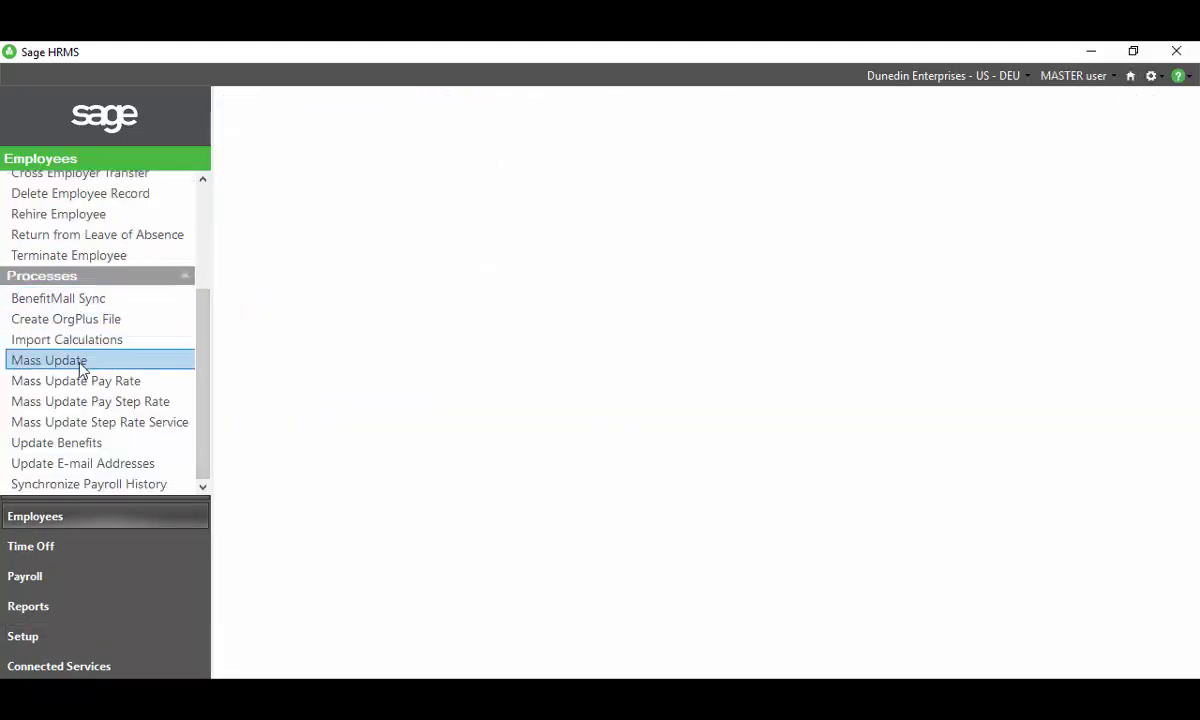
{"action": "left_click", "coordinate": [88, 446]}
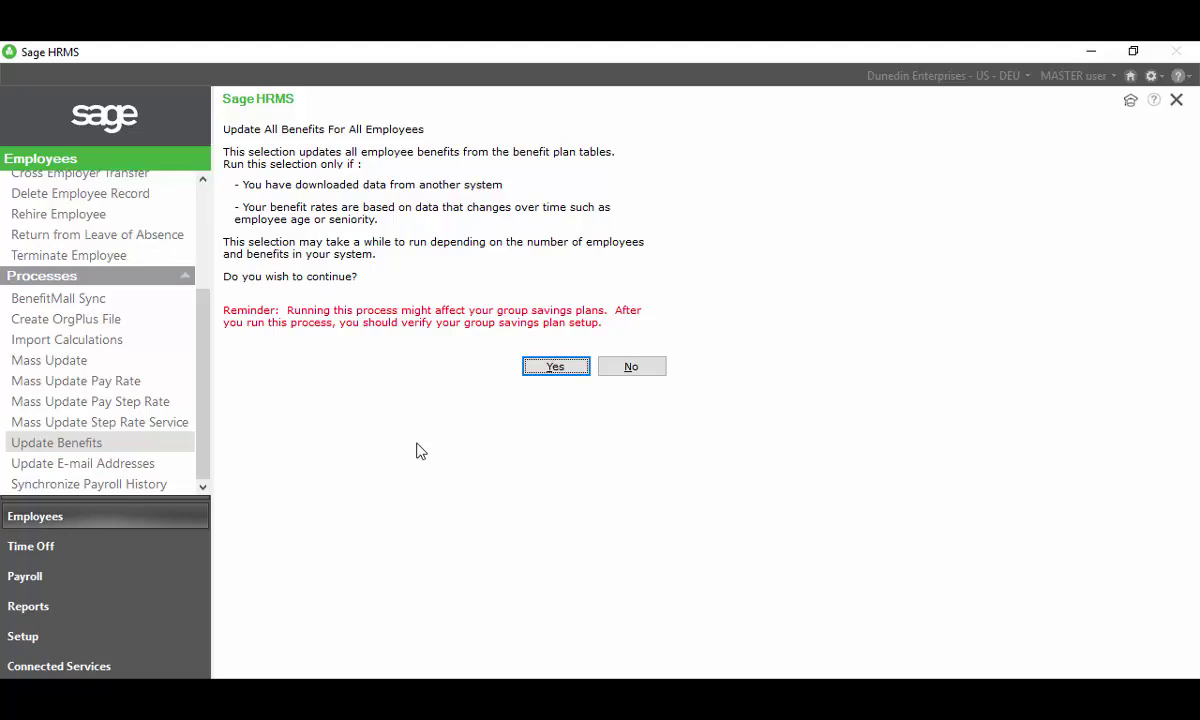
Confirm recalculating benefits for all employees and acknowledge the completion message.
{"action": "left_click", "coordinate": [560, 368]}
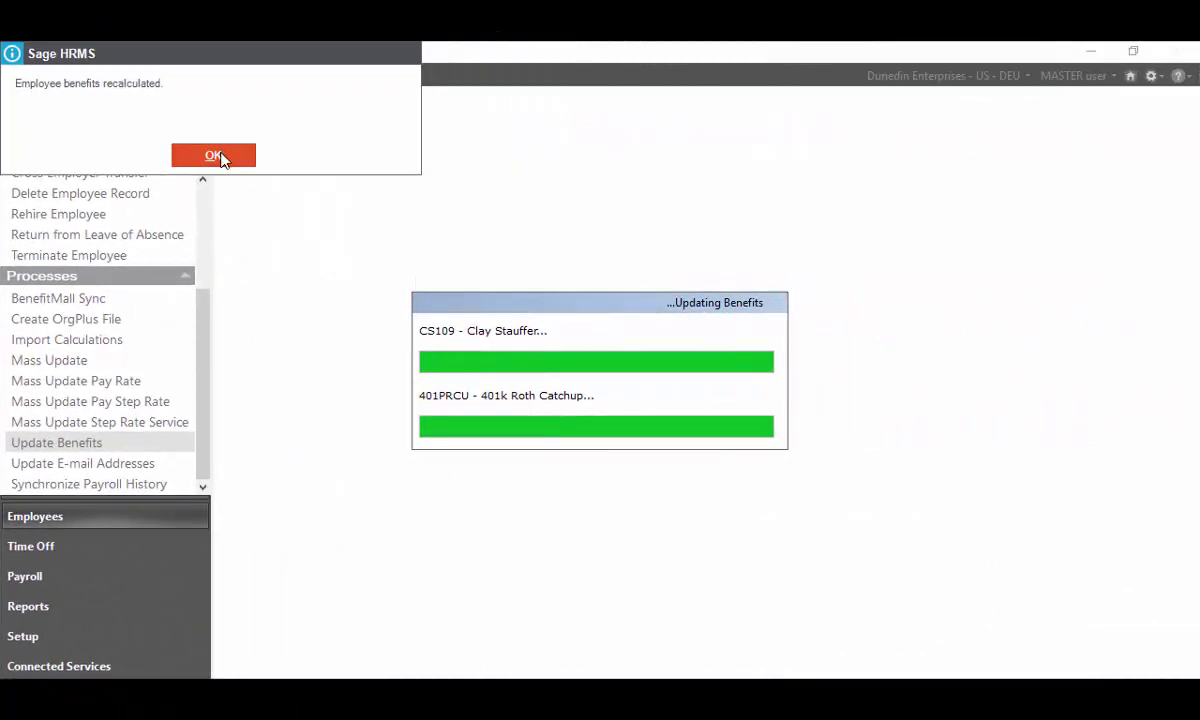
{"action": "left_click", "coordinate": [218, 155]}
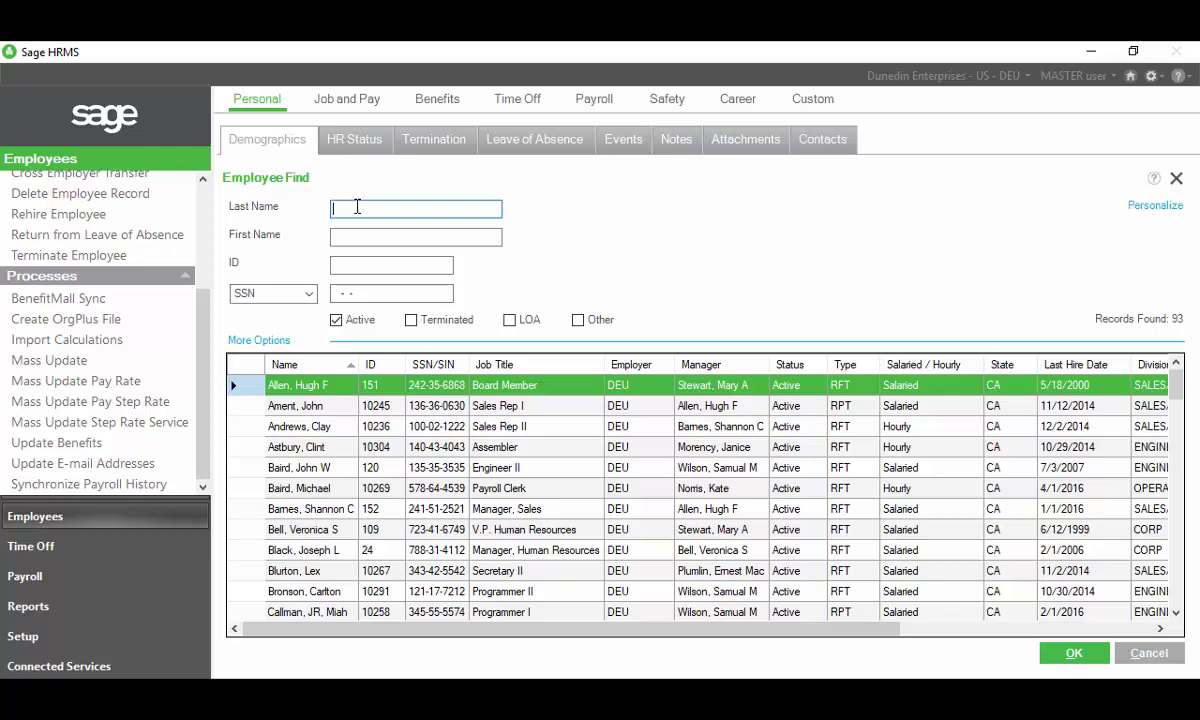
{"action": "type", "text": "u"}
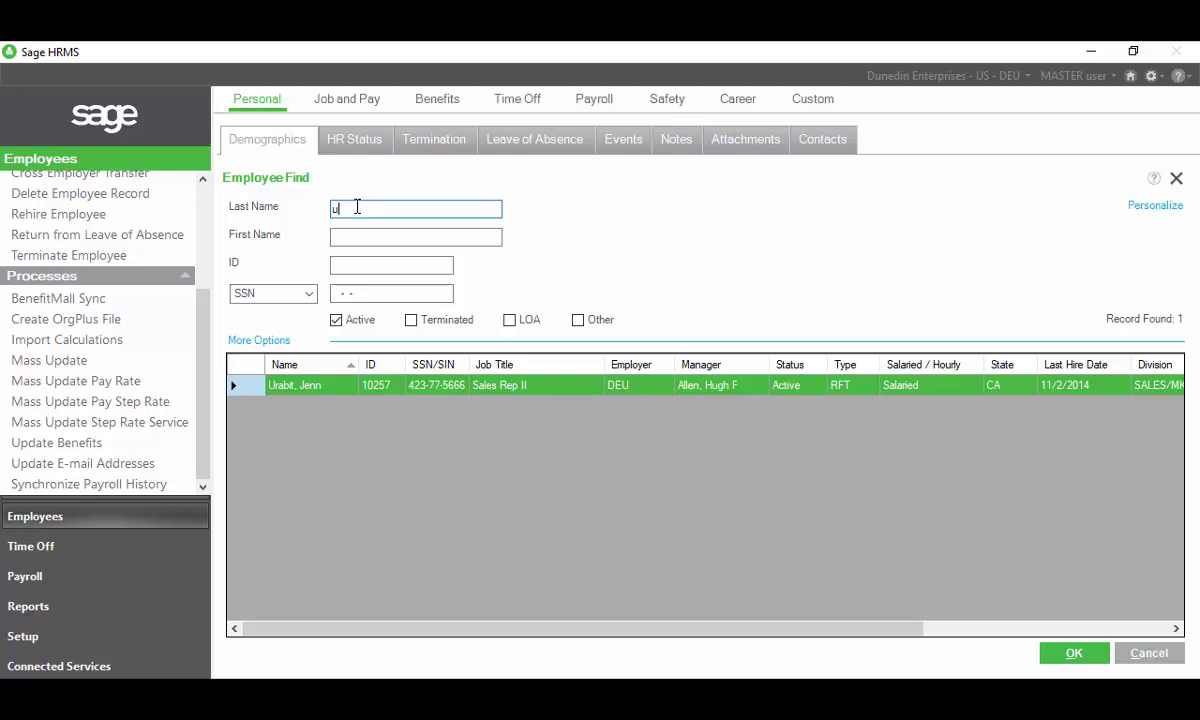
{"action": "double_click", "coordinate": [336, 388]}
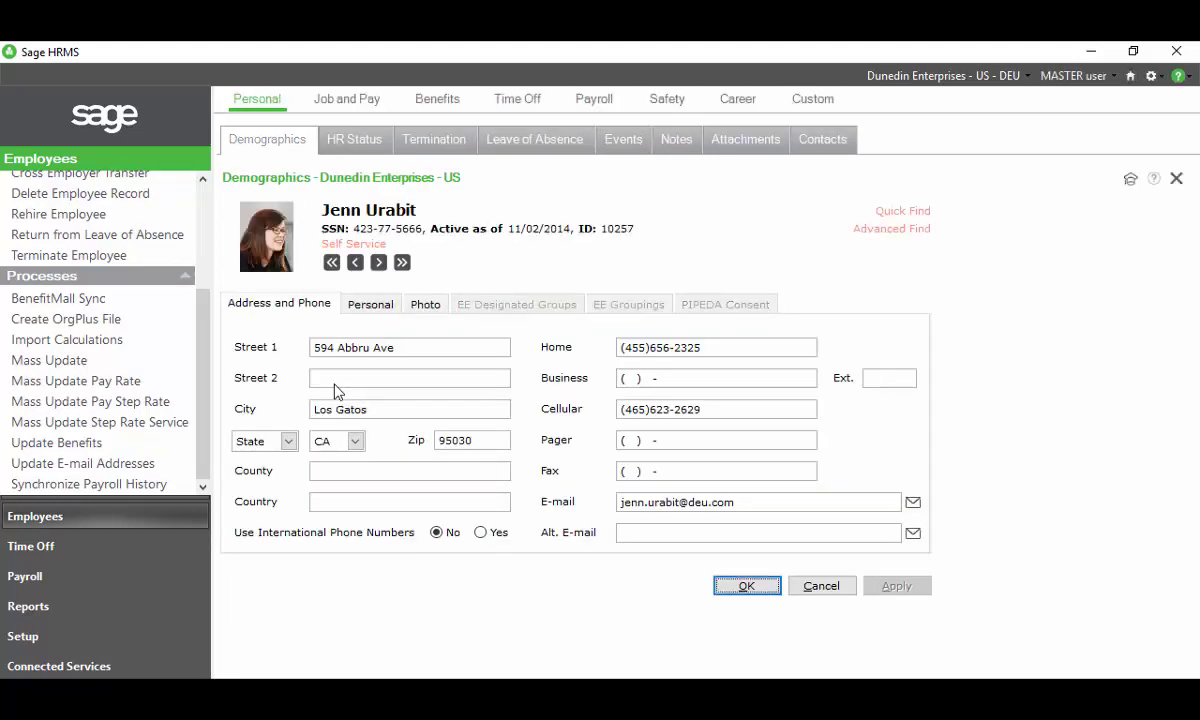
Check the Pay tab's 401KM and 401RM employer amounts (401RM at 4.00000), then save.
{"action": "left_click", "coordinate": [594, 101]}
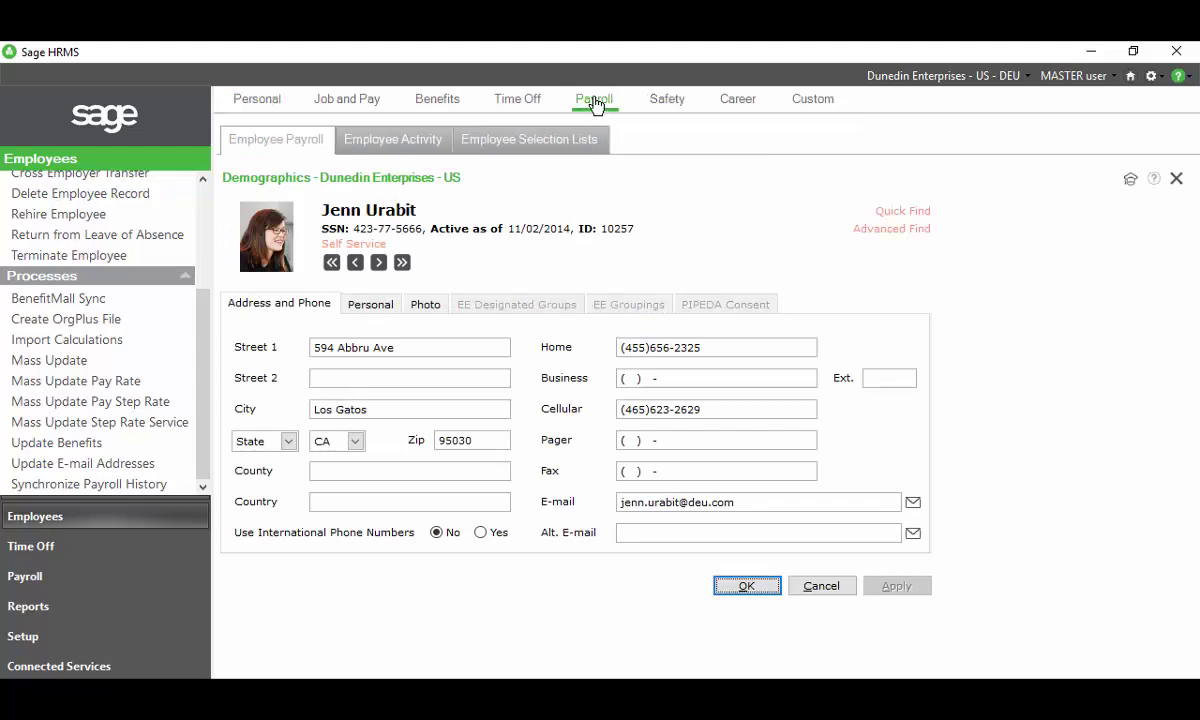
{"action": "left_click", "coordinate": [305, 143]}
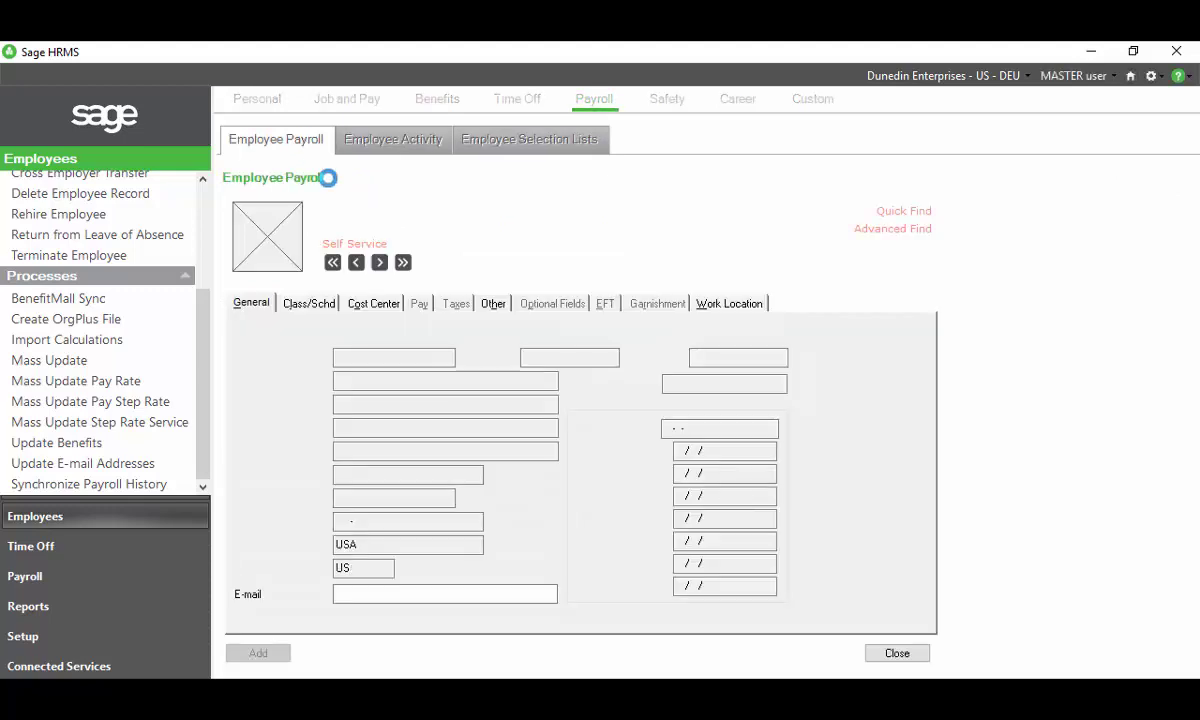
{"action": "left_click", "coordinate": [421, 305]}
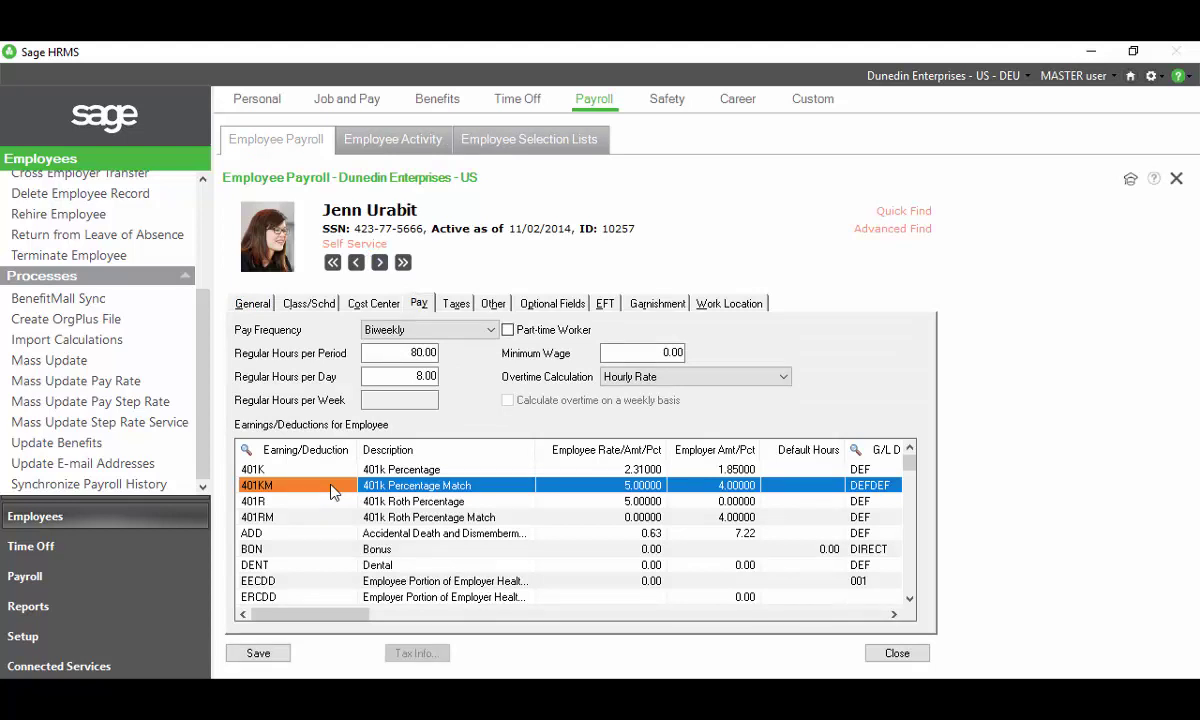
{"action": "left_click", "coordinate": [729, 486]}
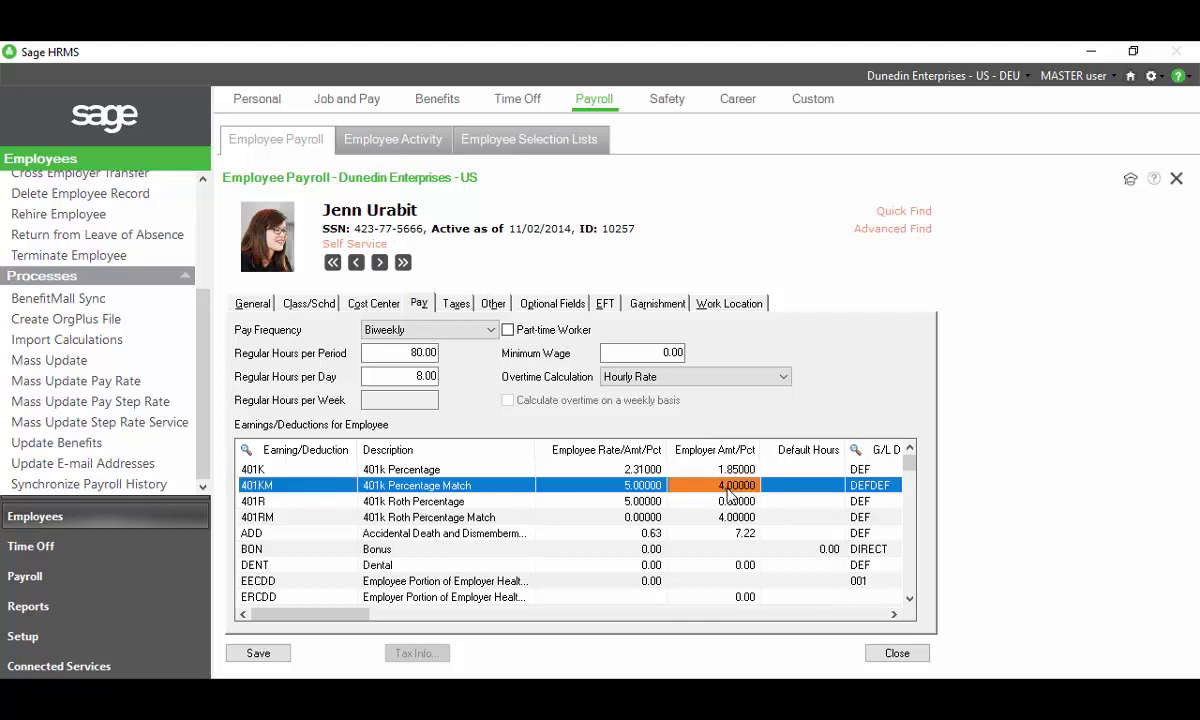
{"action": "left_click", "coordinate": [724, 519]}
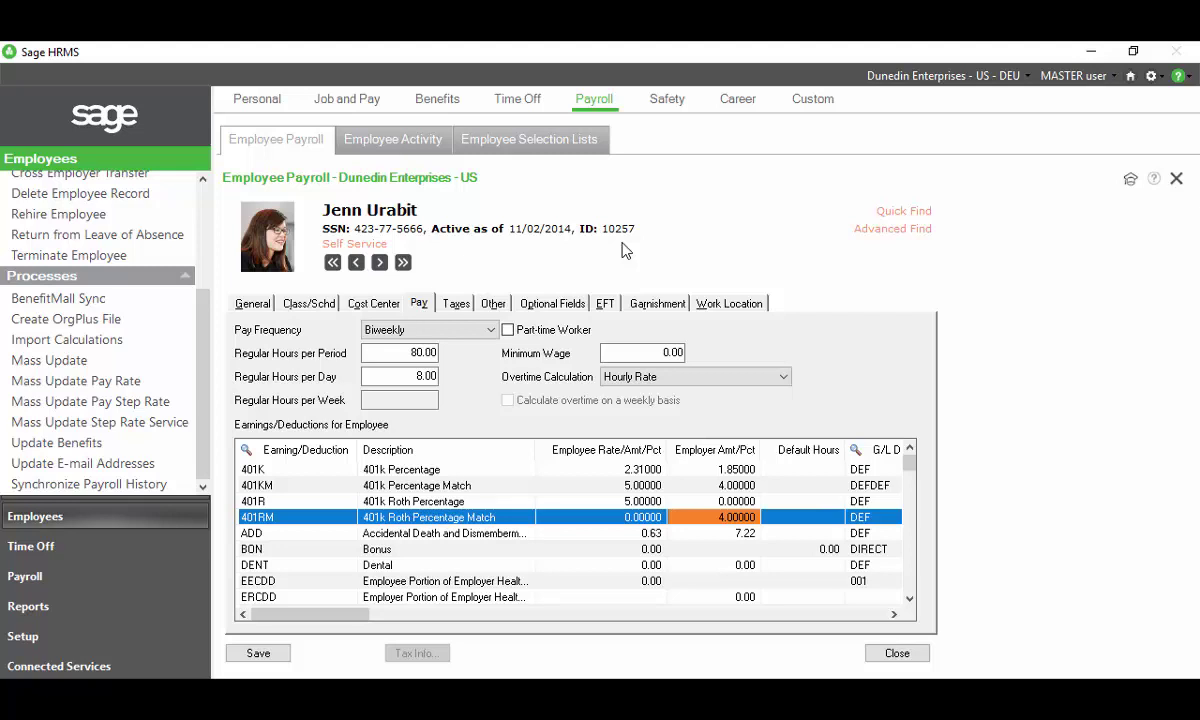
{"action": "left_click", "coordinate": [262, 655]}
Close the payroll record and start Open Payroll with the BIWEEKLY profile.
{"action": "left_click", "coordinate": [900, 652]}
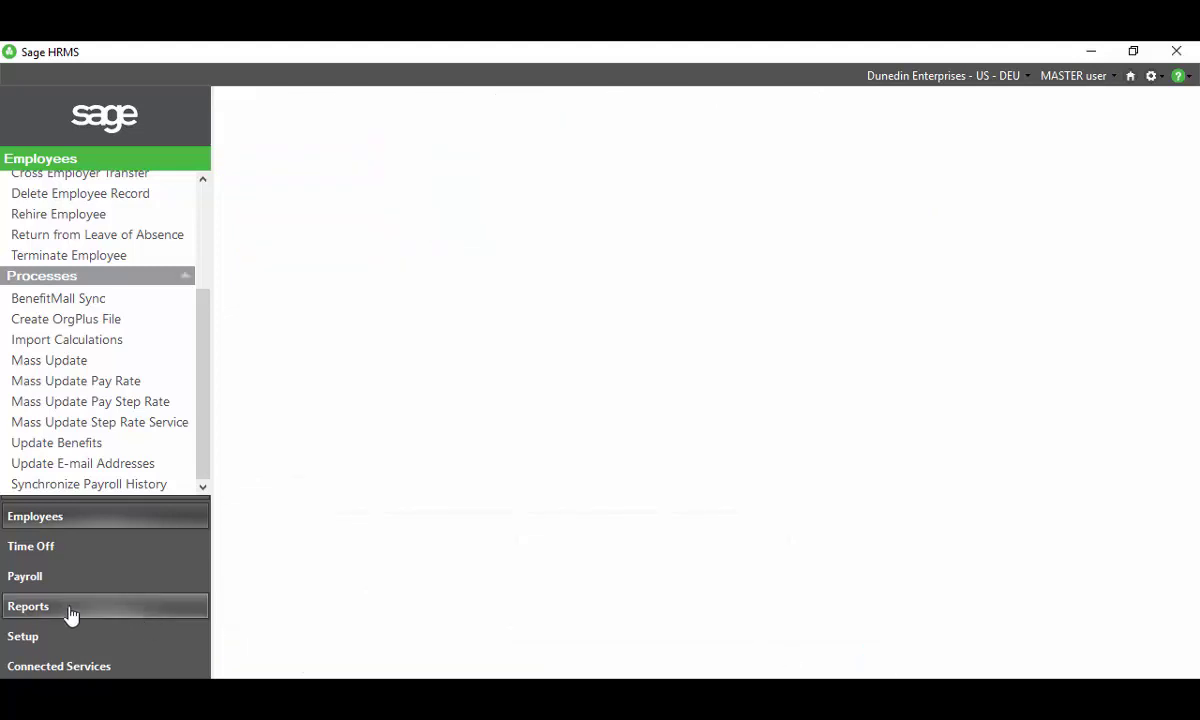
{"action": "left_click", "coordinate": [30, 578]}
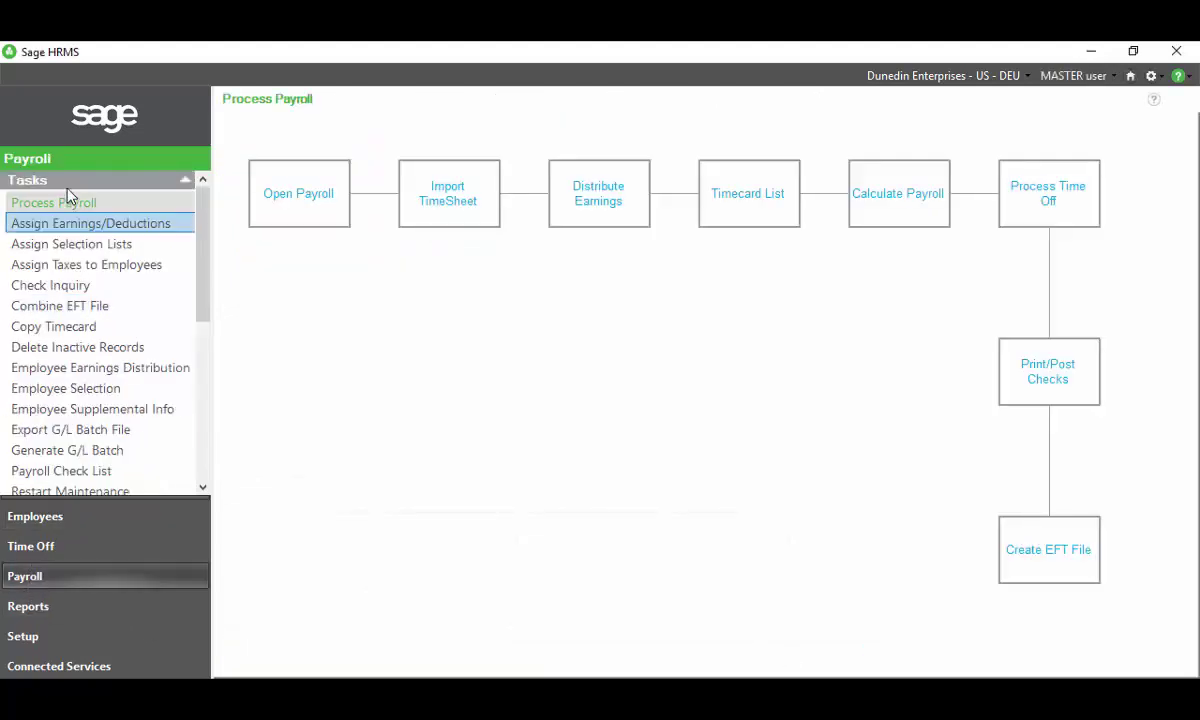
{"action": "left_click", "coordinate": [275, 202]}
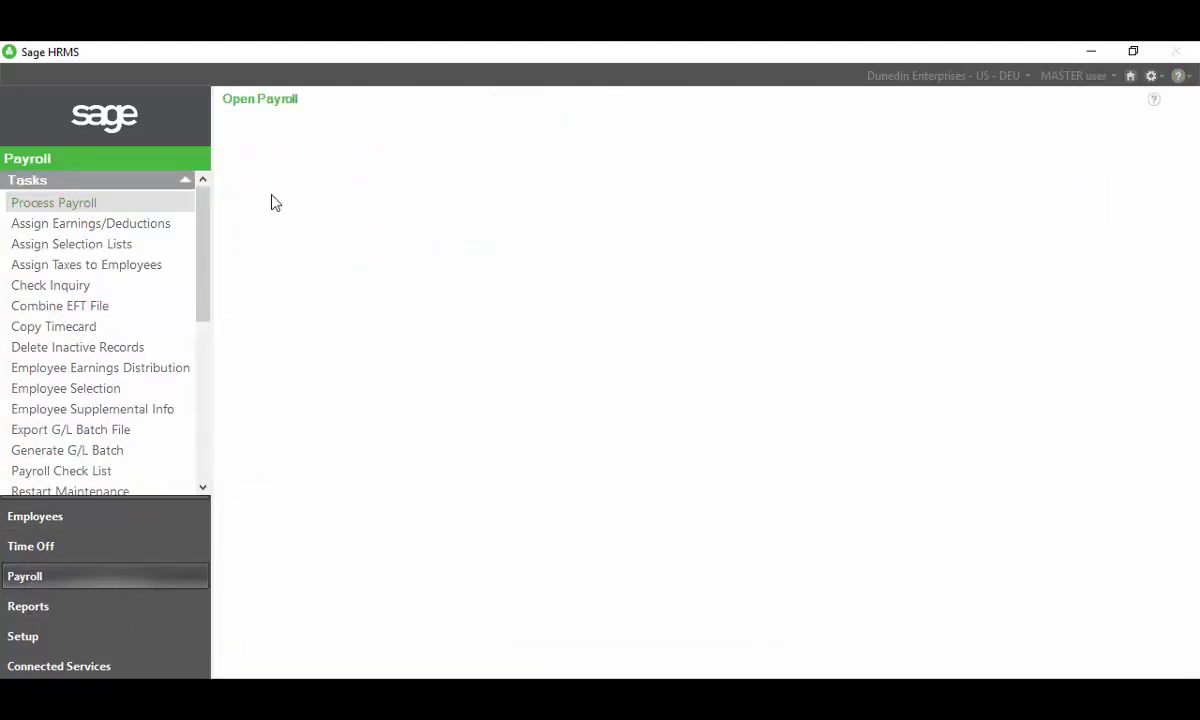
{"action": "left_click", "coordinate": [534, 138]}
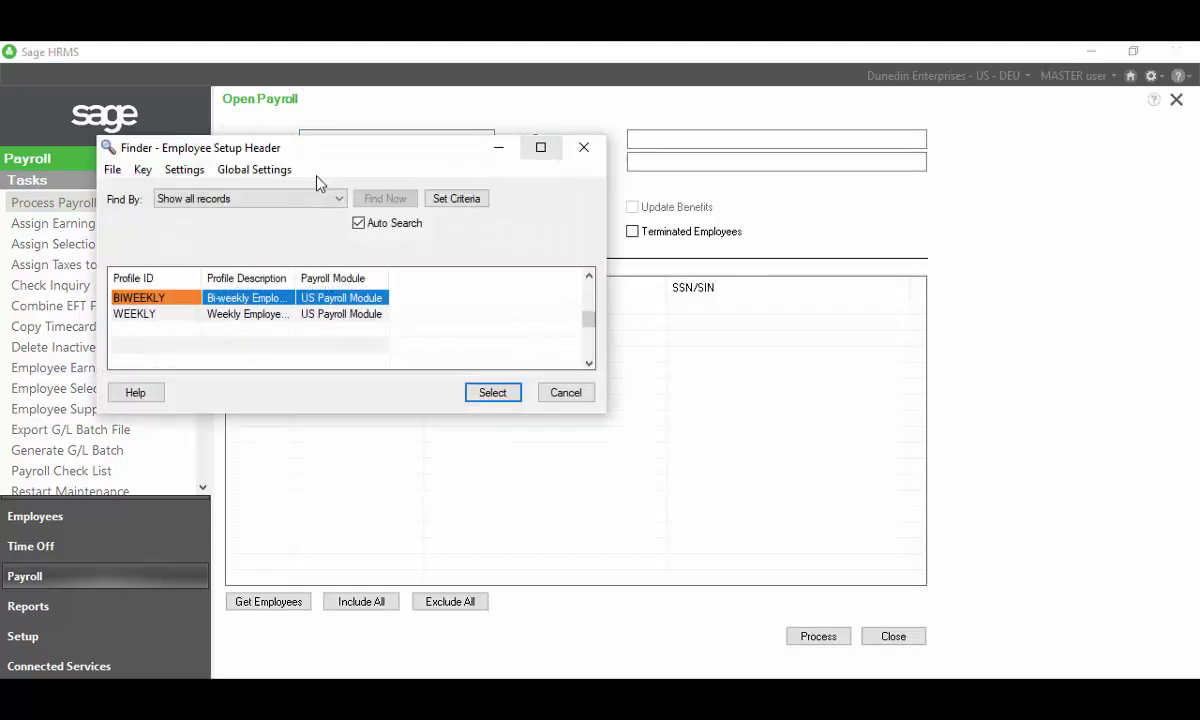
{"action": "double_click", "coordinate": [170, 305]}
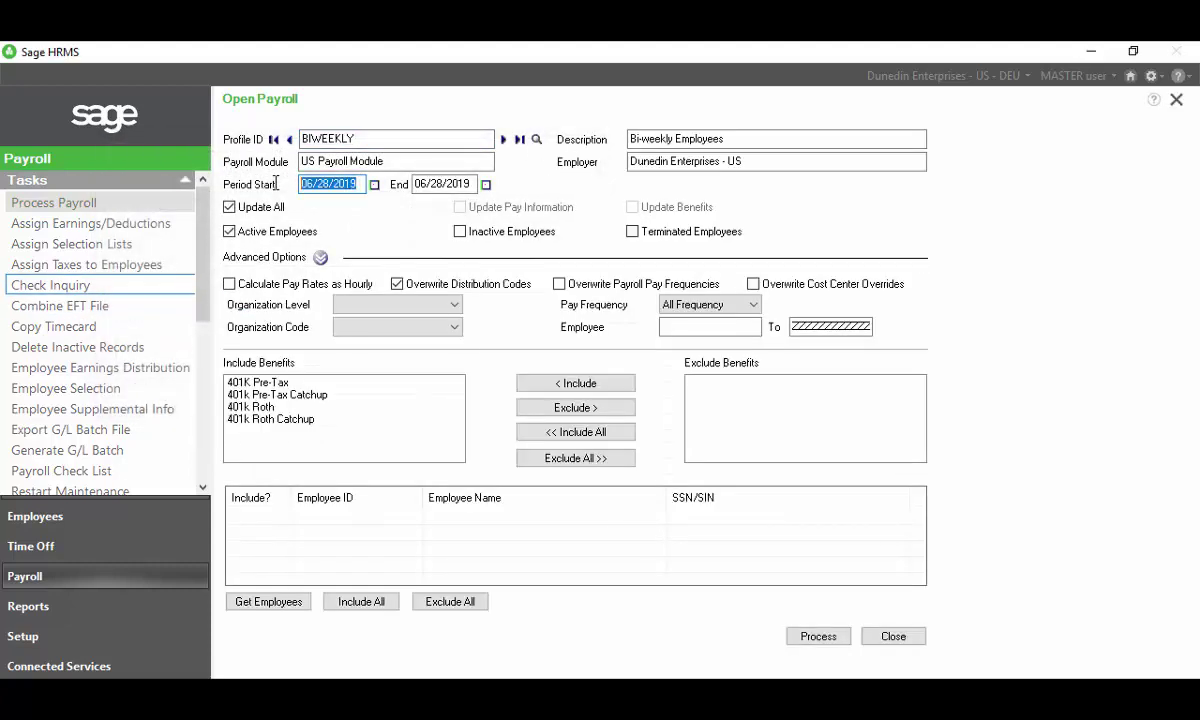
Set period start 01/01/2017, hourly pay rates, employee range 10257–10257, and load employees.
{"action": "type", "text": "010117"}
{"action": "key", "text": "Tab"}
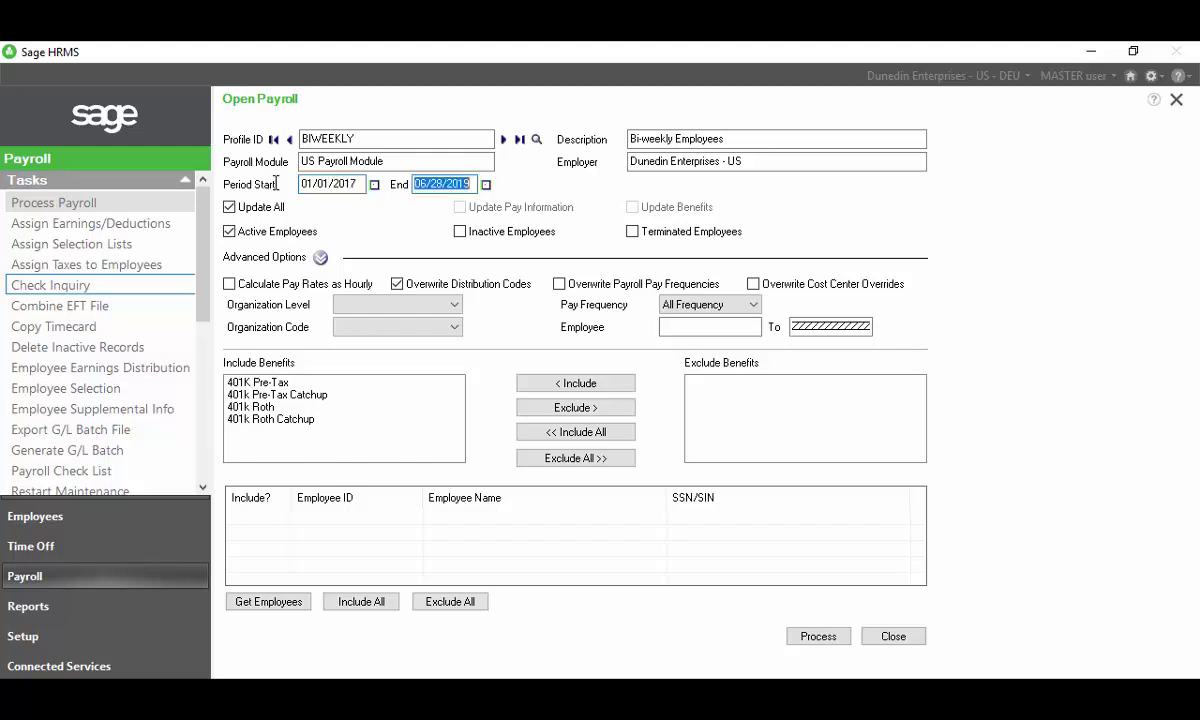
{"action": "left_click", "coordinate": [229, 284]}
{"action": "left_click", "coordinate": [694, 330]}
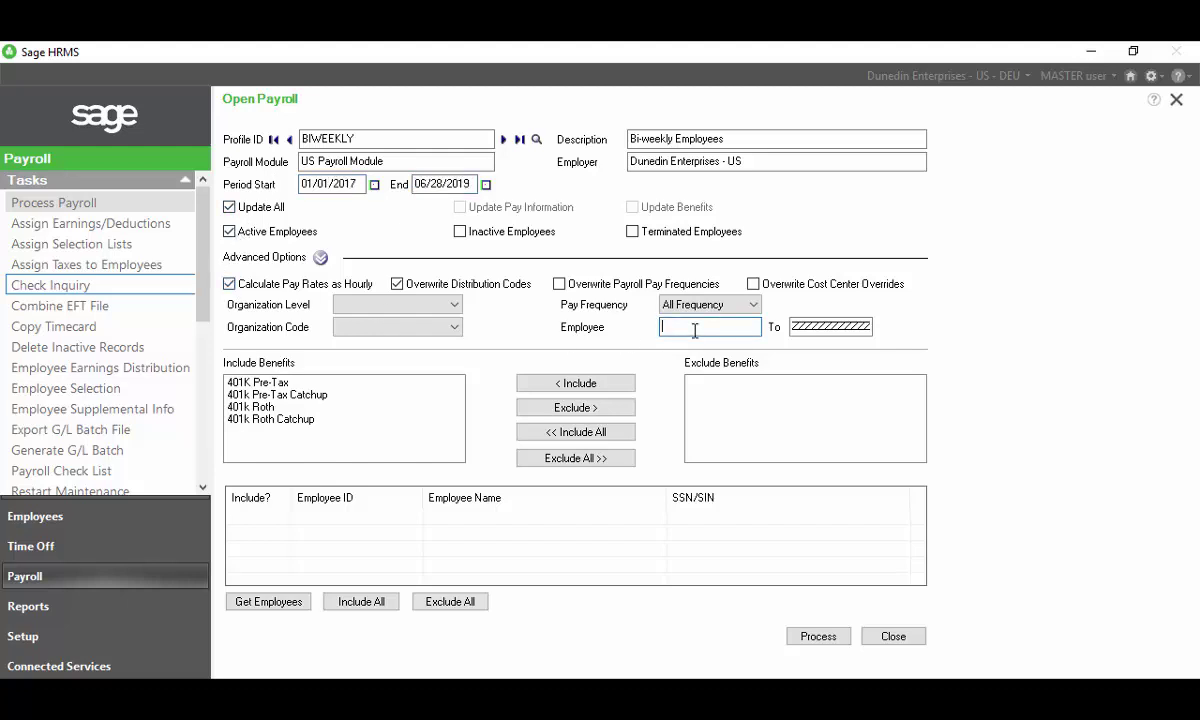
{"action": "type", "text": "10257"}
{"action": "key", "text": "Tab"}
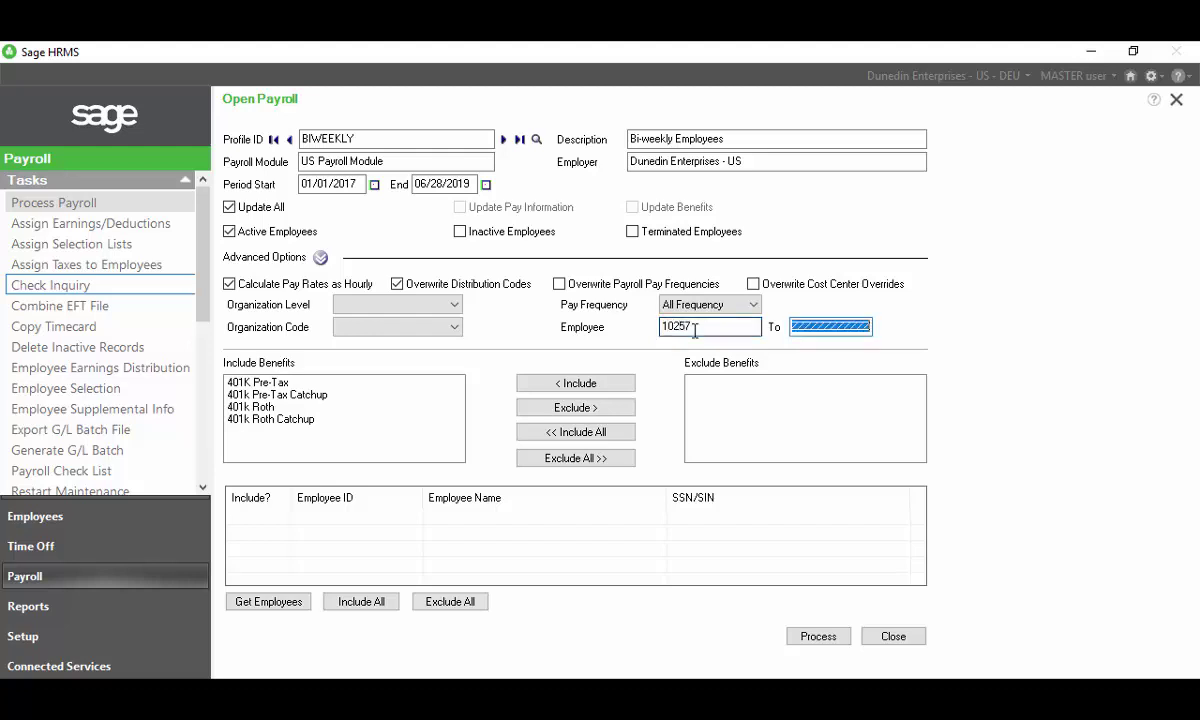
{"action": "type", "text": "10257"}
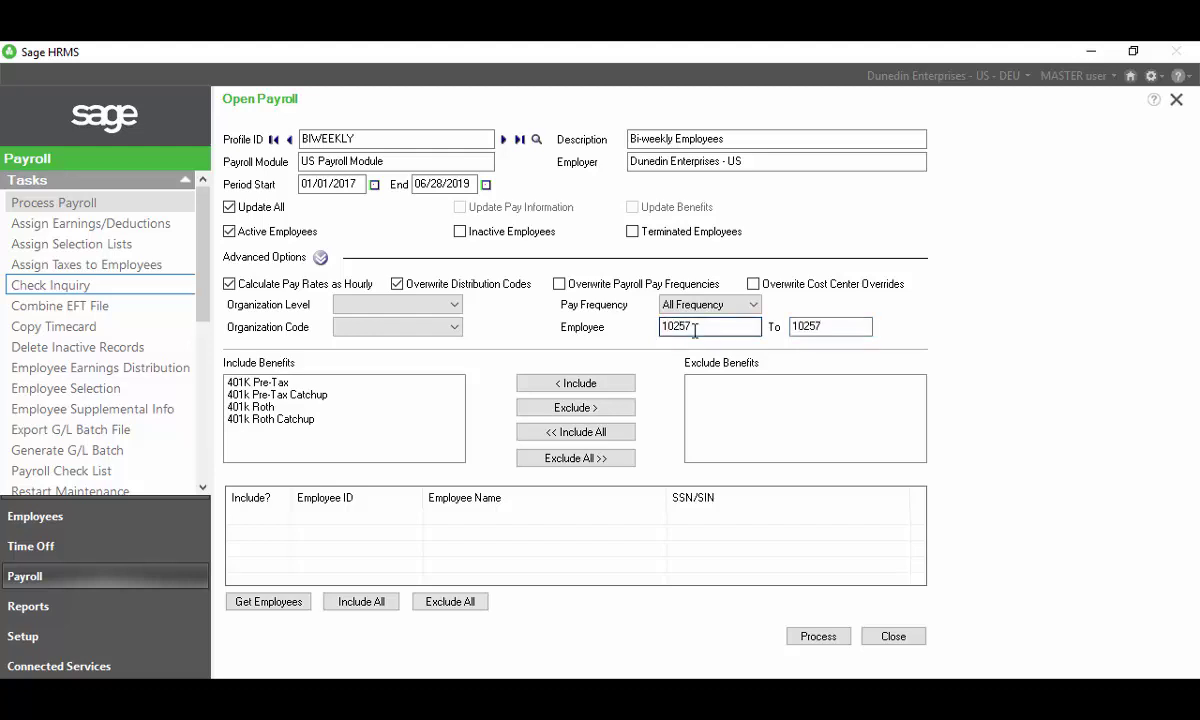
{"action": "left_click", "coordinate": [262, 605]}
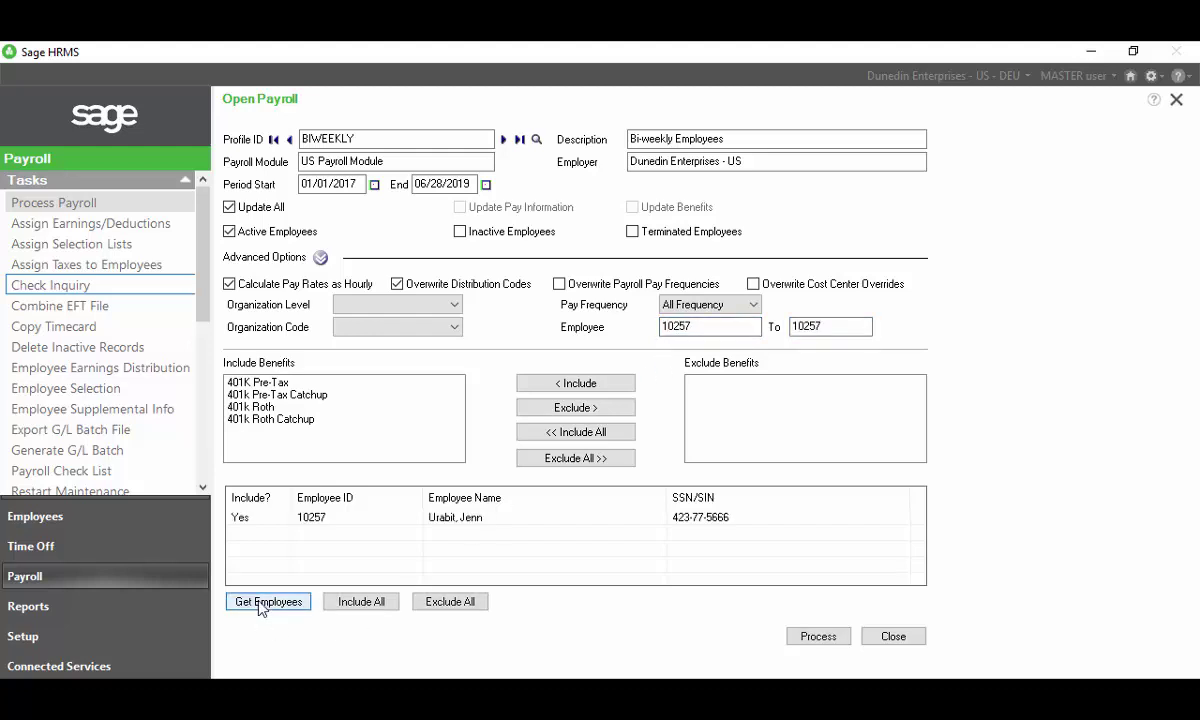
Process and apply the three 401RM changes without a report, then close Open Payroll.
{"action": "left_click", "coordinate": [834, 645]}
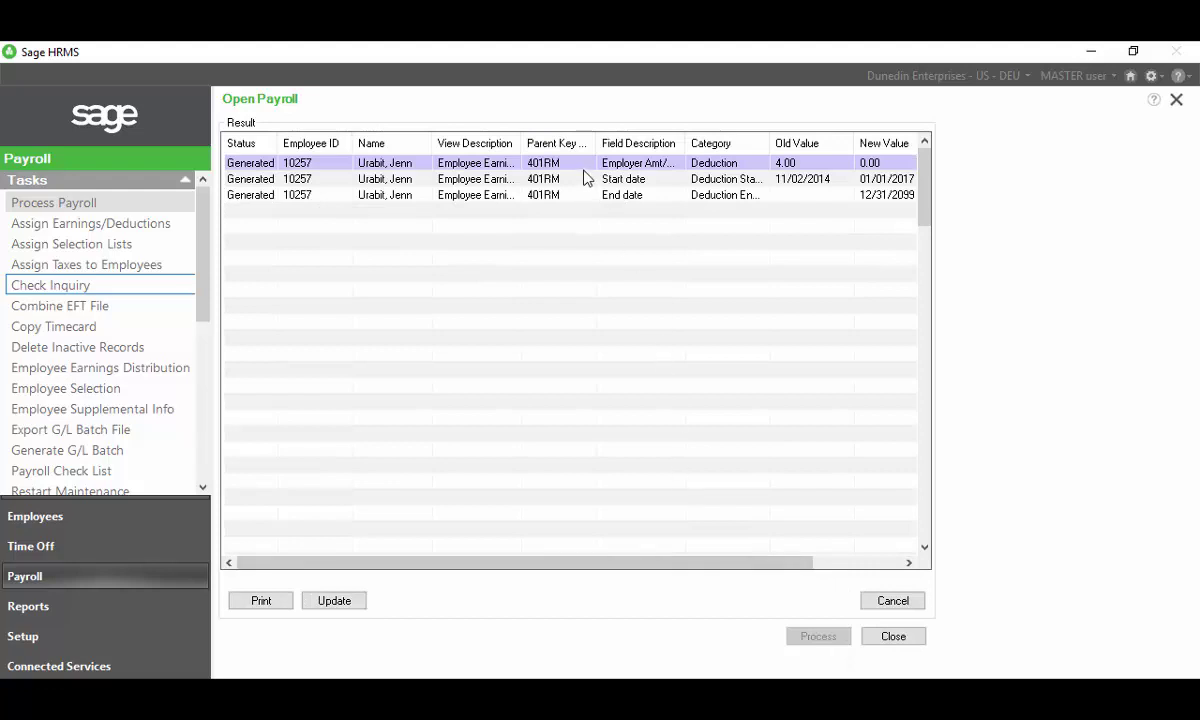
{"action": "left_click", "coordinate": [338, 602]}
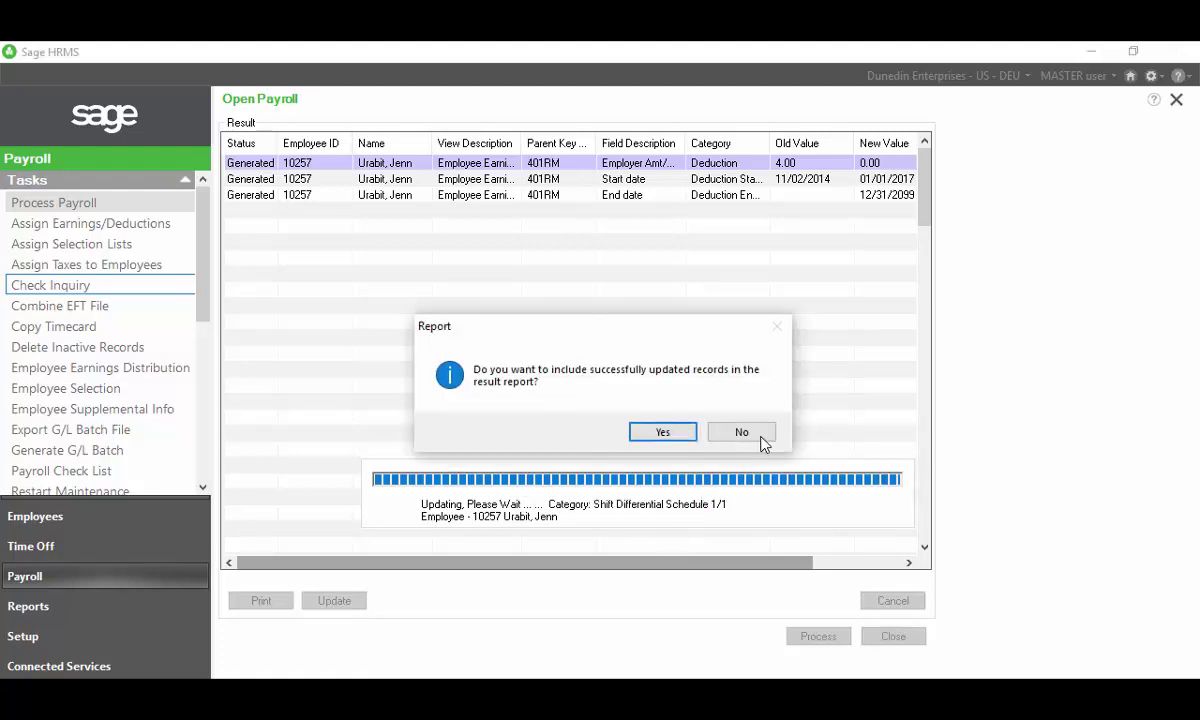
{"action": "left_click", "coordinate": [755, 432]}
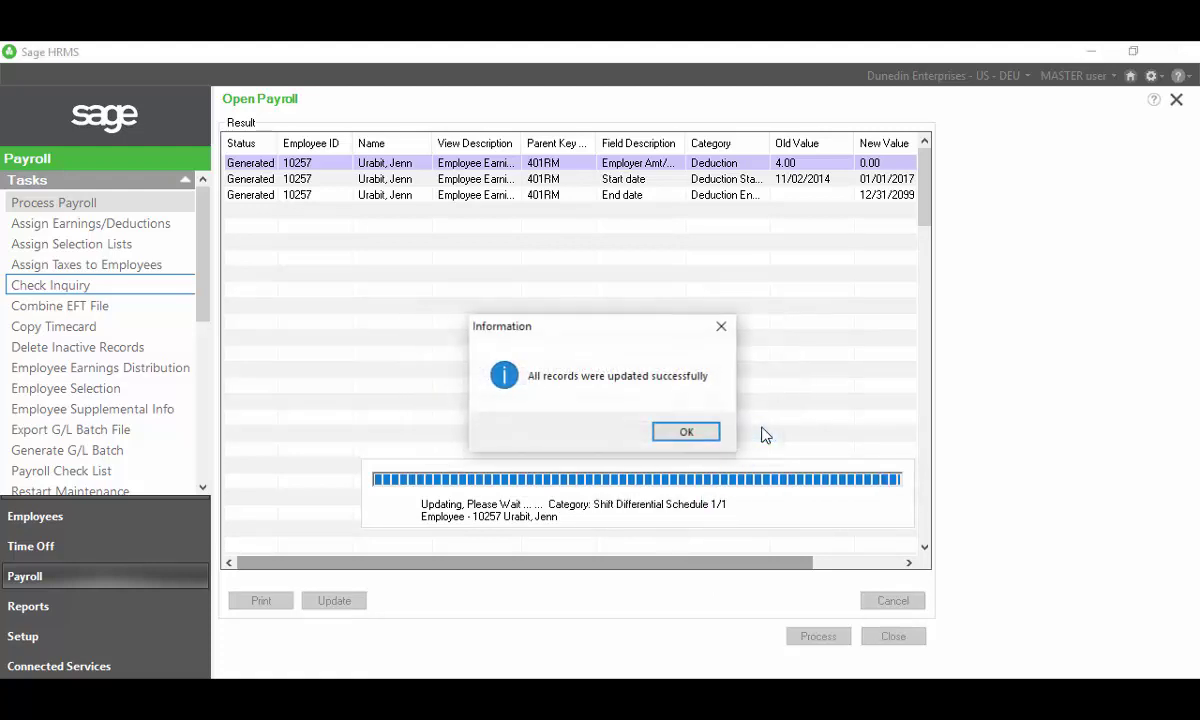
{"action": "left_click", "coordinate": [699, 437]}
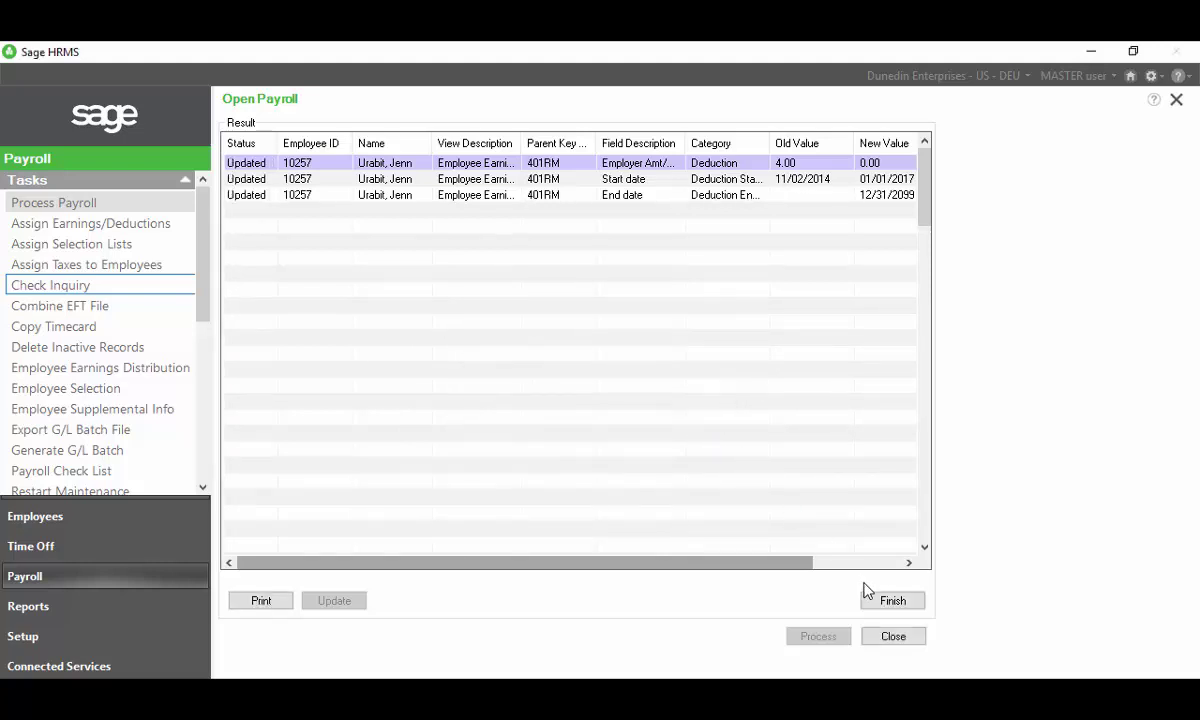
{"action": "left_click", "coordinate": [895, 606]}
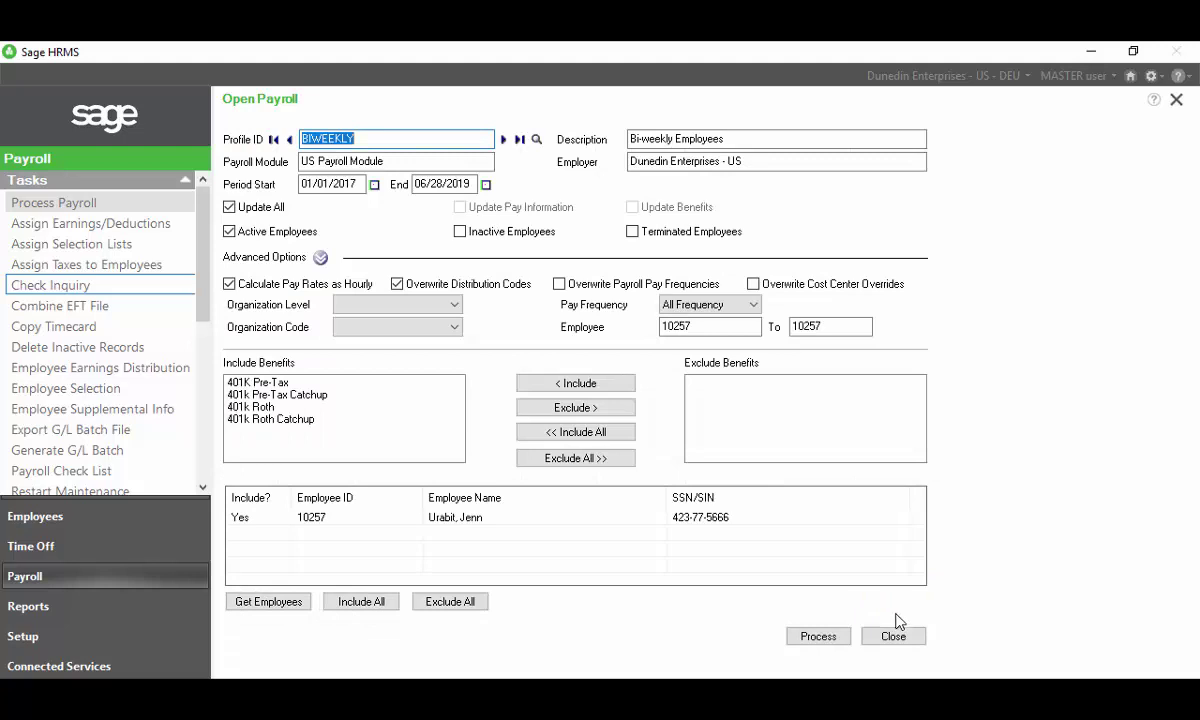
{"action": "left_click", "coordinate": [900, 638]}
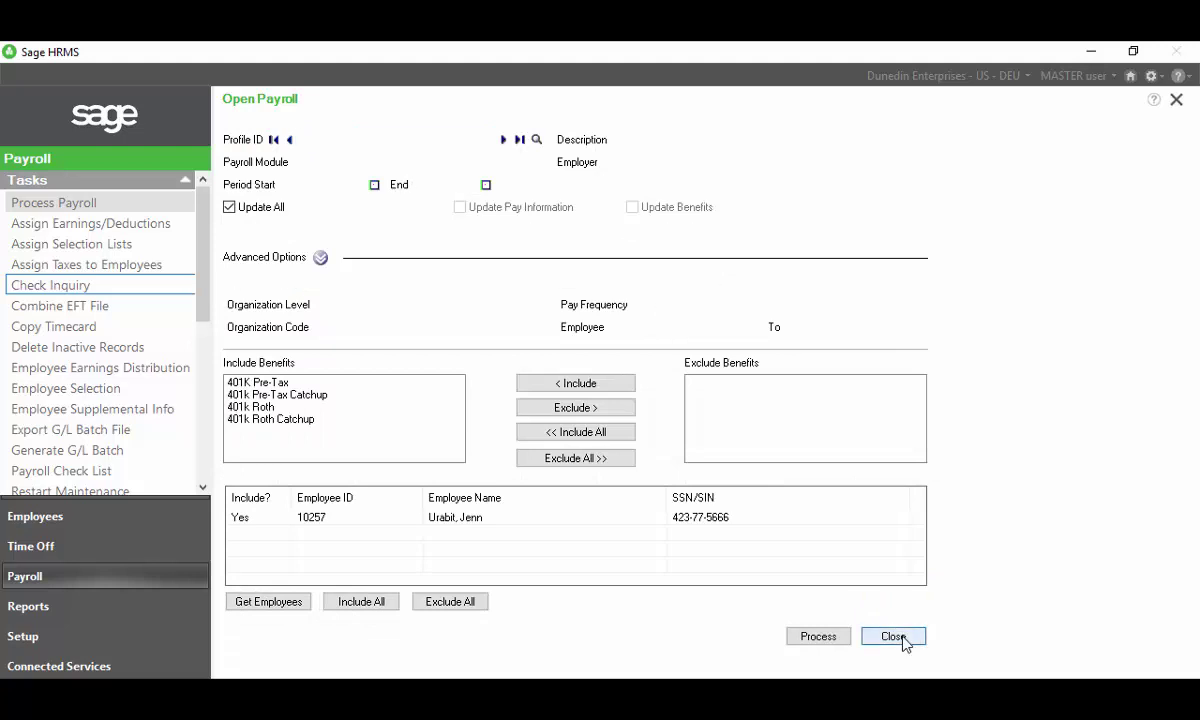
Reopen the employee's record from Employees with a last-name search.
{"action": "left_click", "coordinate": [50, 522]}
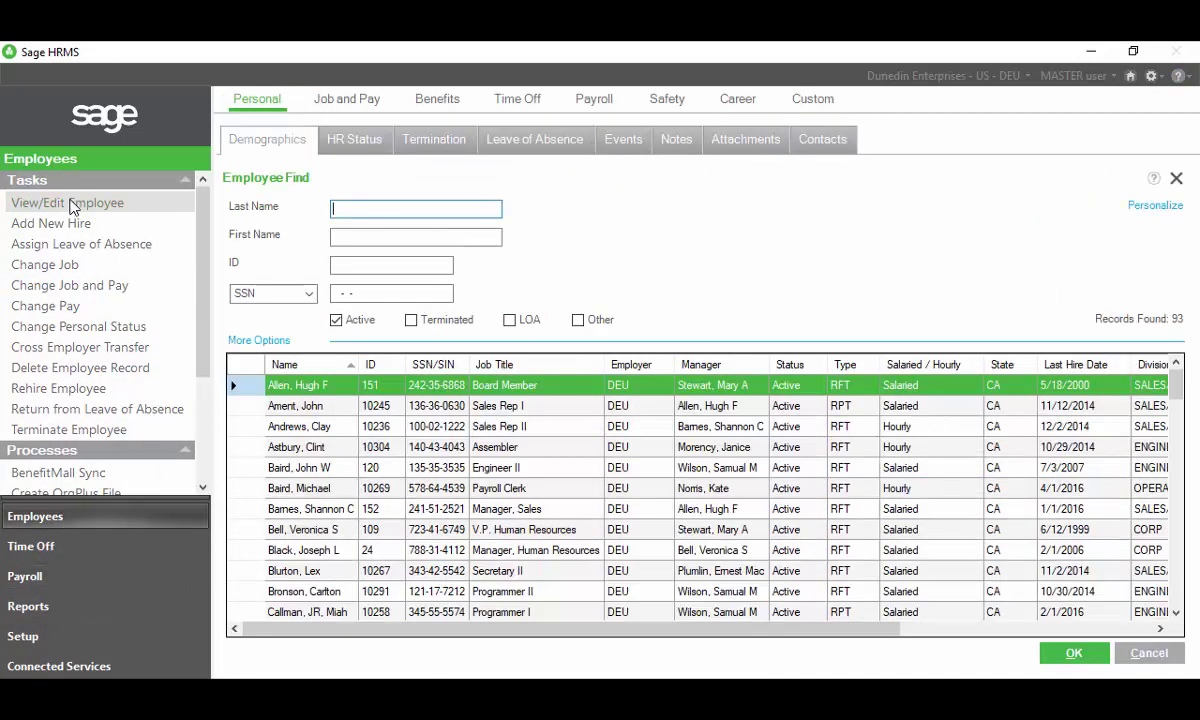
{"action": "left_click", "coordinate": [416, 209]}
{"action": "type", "text": "u"}
{"action": "key", "text": "Return"}
Confirm on the Pay tab that the 401RM employer amount is now 0.00000.
{"action": "left_click", "coordinate": [592, 100]}
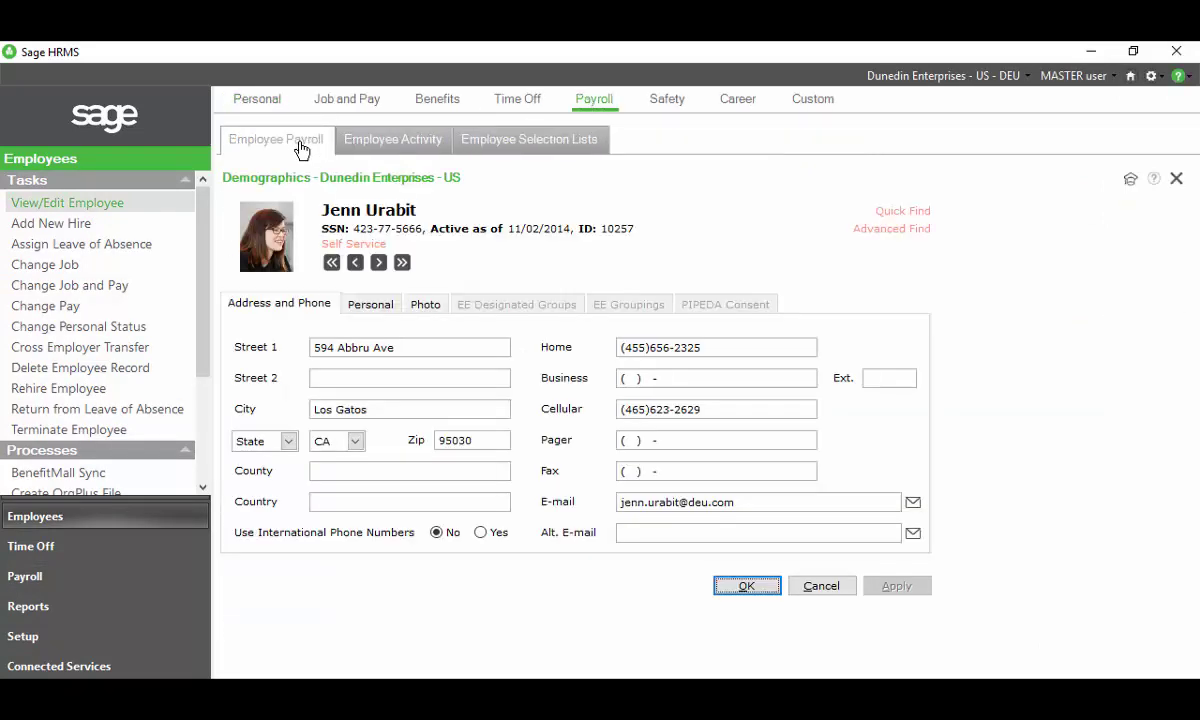
{"action": "left_click", "coordinate": [301, 148]}
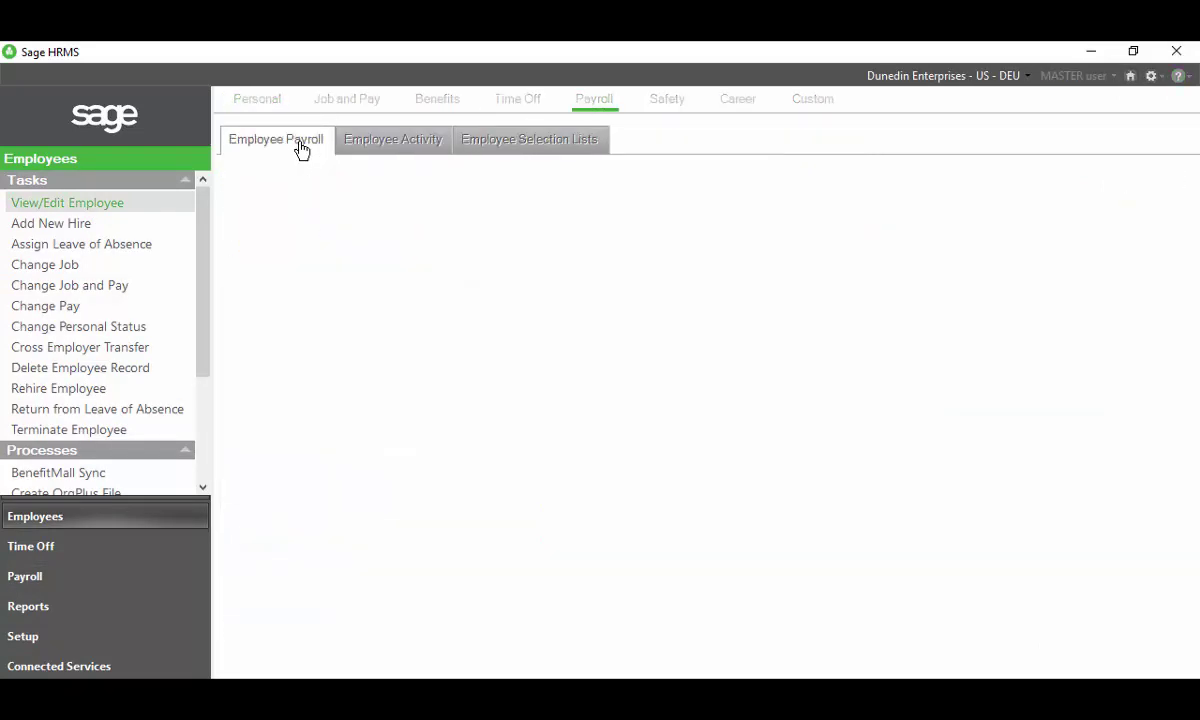
{"action": "left_click", "coordinate": [419, 304]}
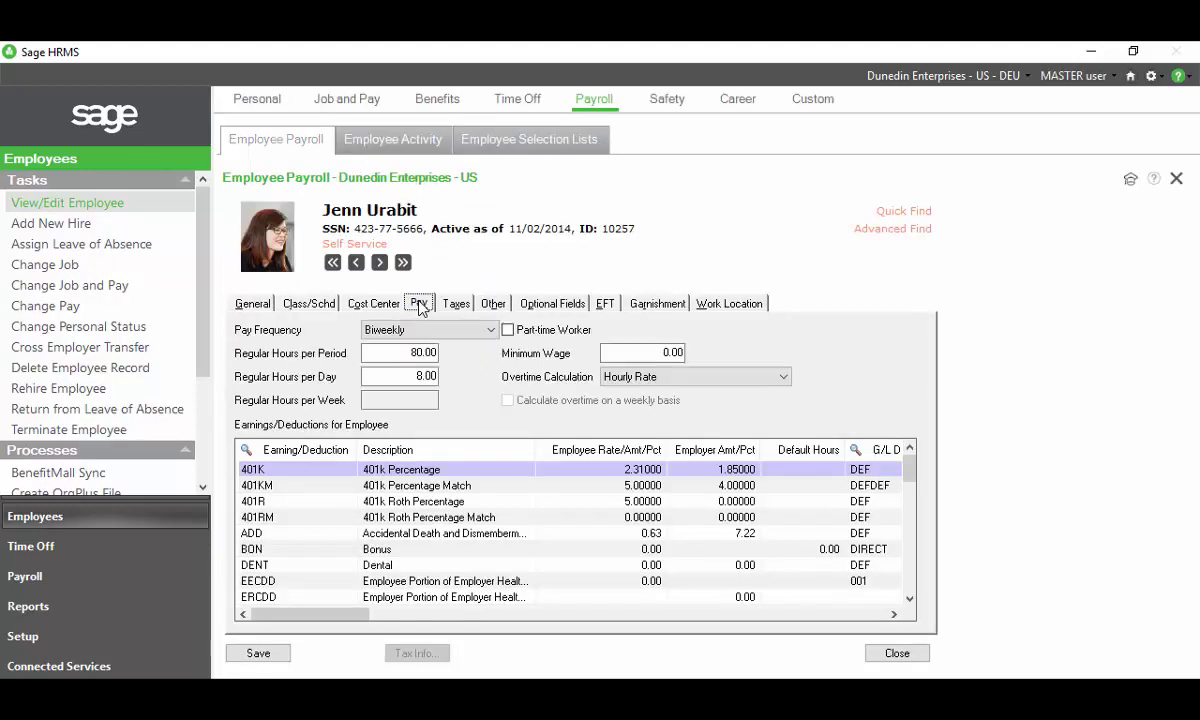
{"action": "left_click", "coordinate": [758, 486]}
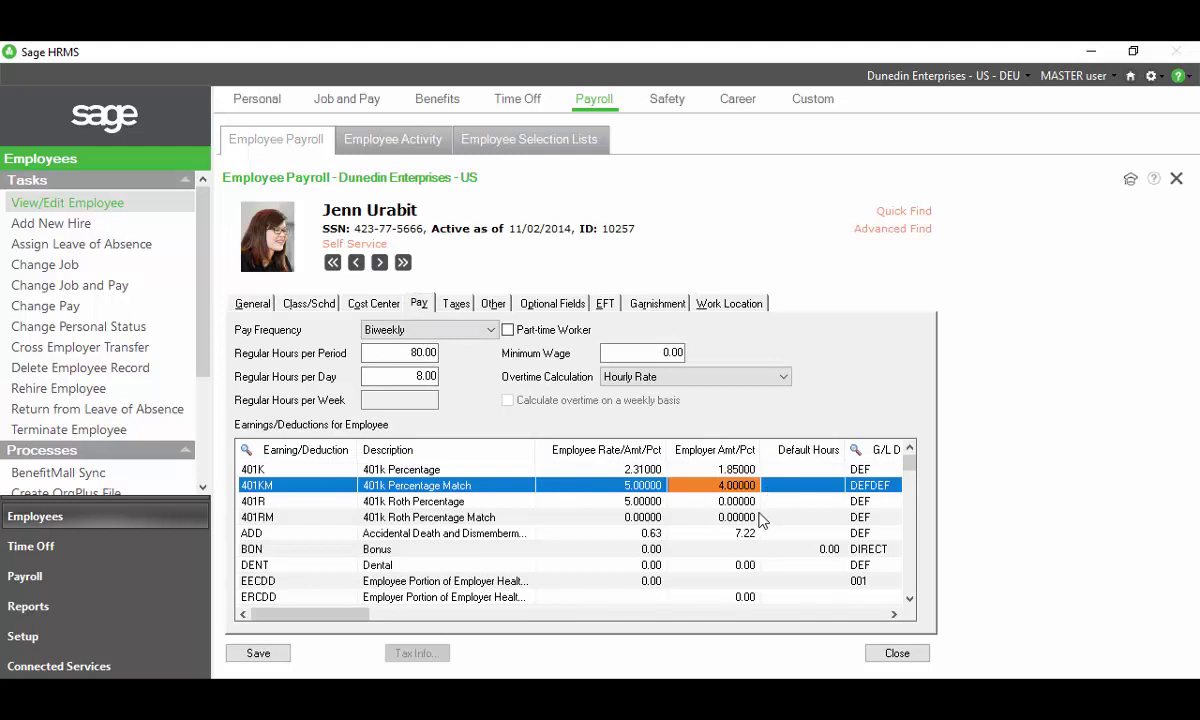
{"action": "left_click", "coordinate": [754, 518]}
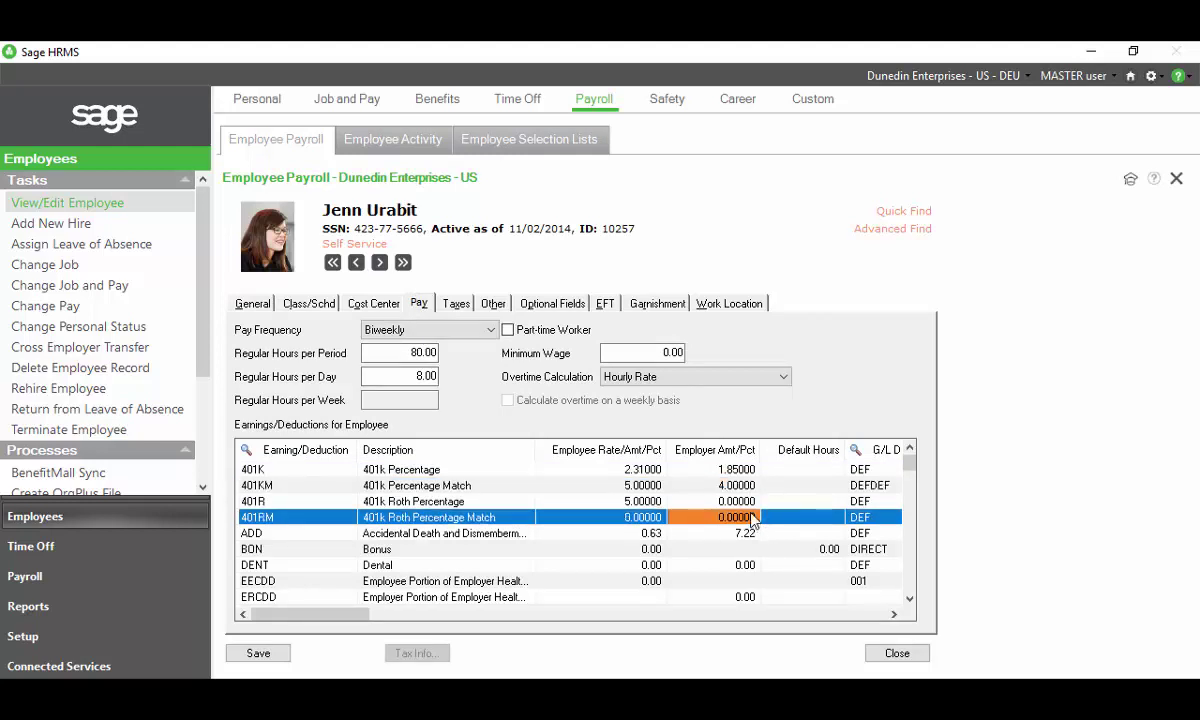